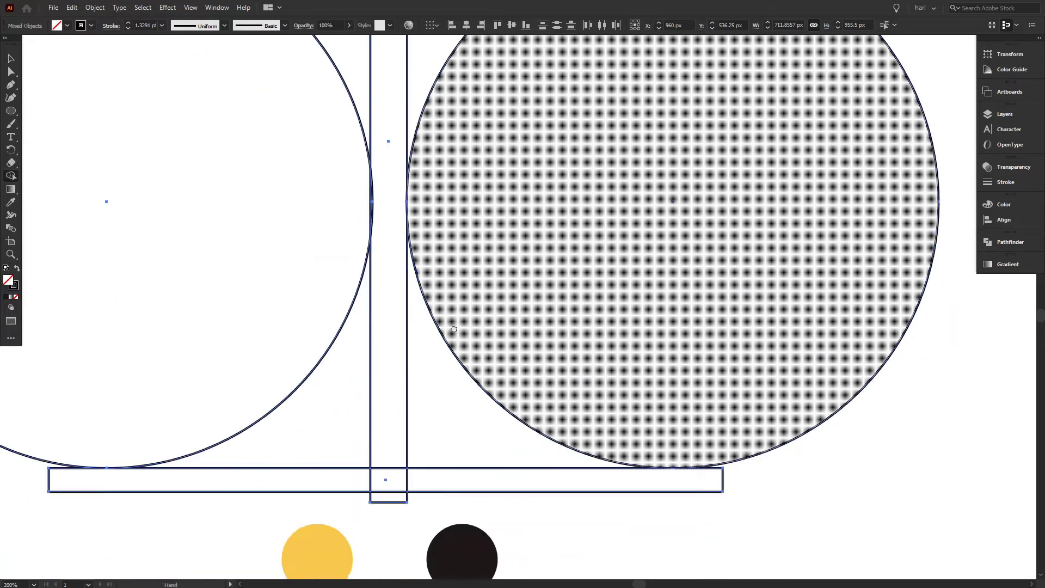
- Remove the stem's end below the base bar and merge the bar's sections into one shape with the Shape Builder
{"action": "left_click", "coordinate": [390, 354], "text": "alt"}
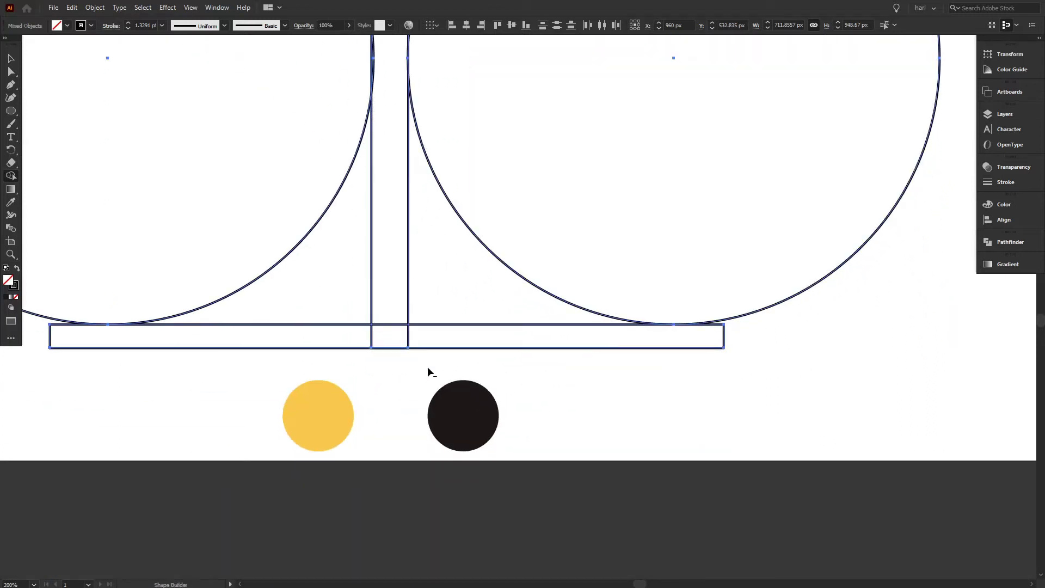
{"action": "left_click_drag", "start_coordinate": [350, 341], "coordinate": [174, 345]}
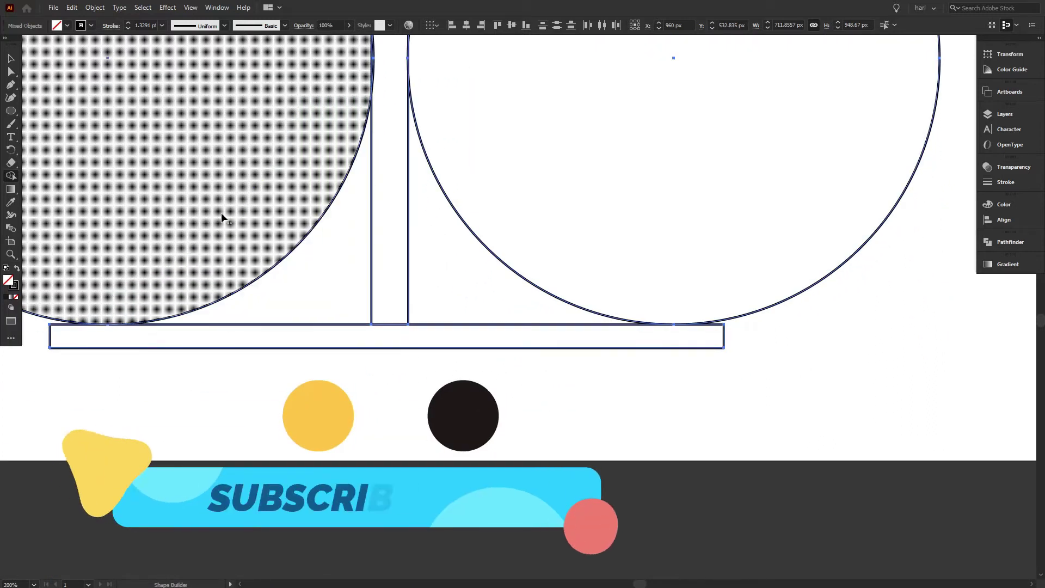
{"action": "left_click_drag", "start_coordinate": [191, 224], "coordinate": [419, 250]}
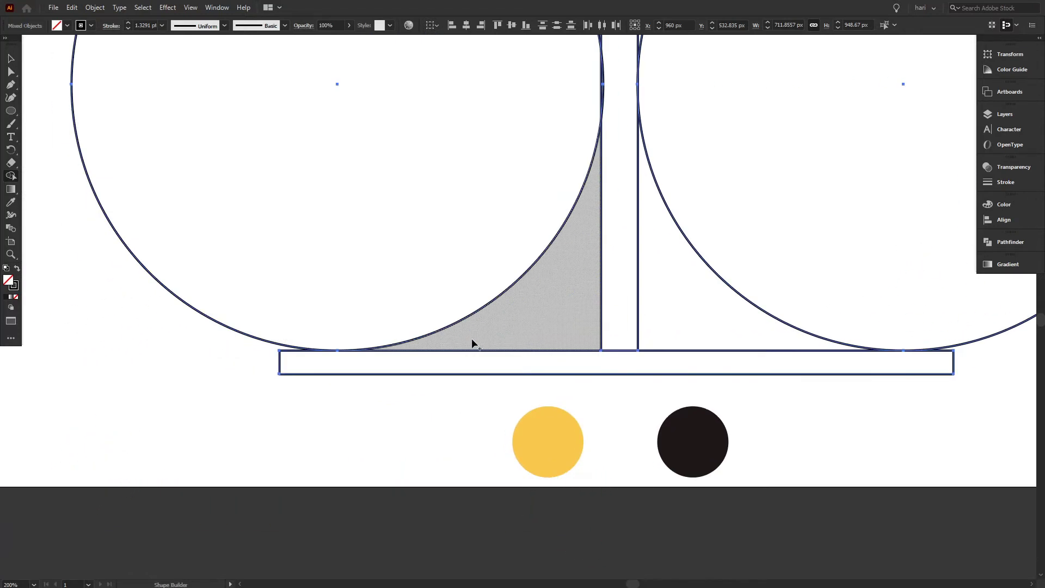
- Nudge the large left circle 1 px to the left so it sits flush against the stem's edge
{"action": "scroll", "coordinate": [672, 168], "scroll_direction": "up", "scroll_amount": 5}
{"action": "key", "text": "v"}
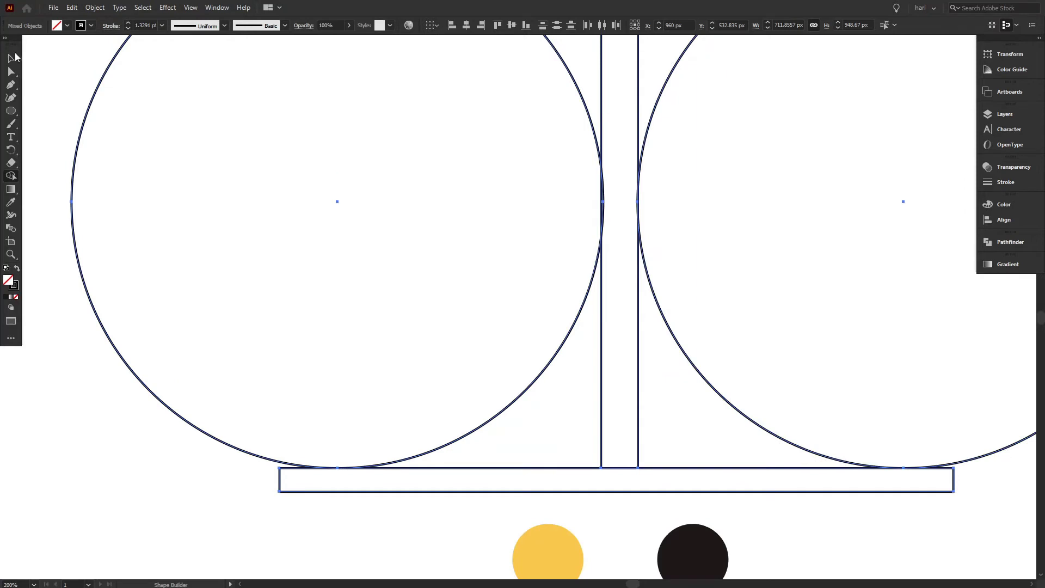
{"action": "left_click_drag", "start_coordinate": [64, 107], "coordinate": [103, 136]}
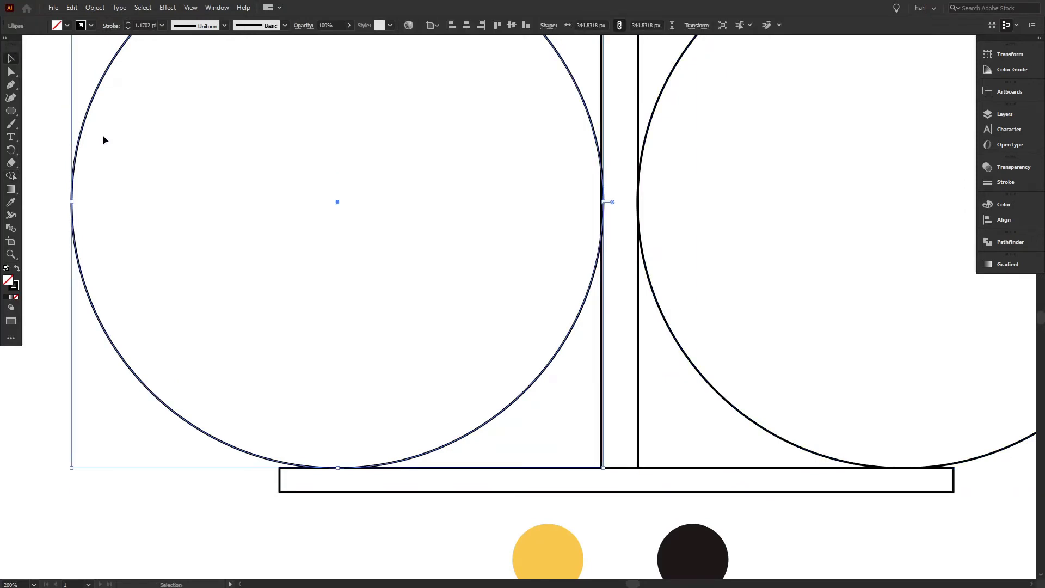
{"action": "key", "text": "Left"}
{"action": "left_click", "coordinate": [45, 479]}
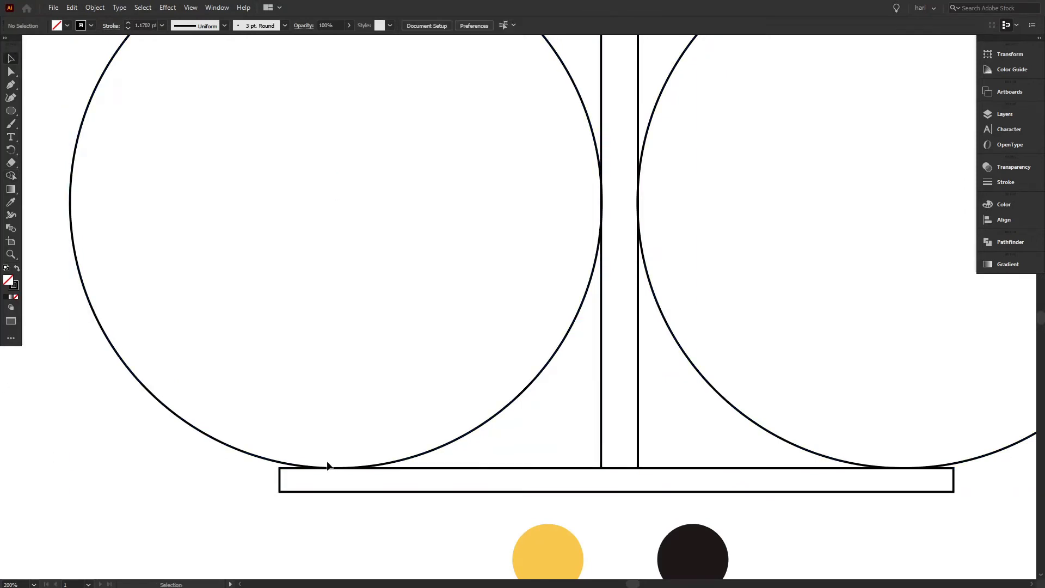
- Select the whole glass drawing and use the Shape Builder to cut the shirt area out of the triangle, keeping the bow tie whole
{"action": "key", "text": "space"}
{"action": "left_click_drag", "start_coordinate": [629, 223], "coordinate": [449, 485]}
{"action": "left_click_drag", "start_coordinate": [434, 258], "coordinate": [428, 423]}
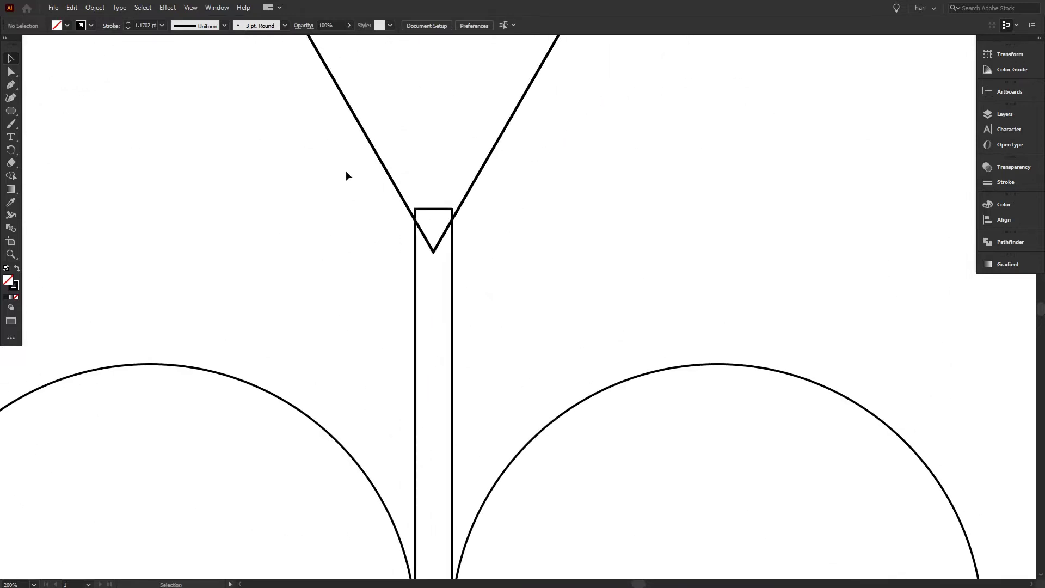
{"action": "scroll", "coordinate": [345, 170], "scroll_direction": "down", "scroll_amount": 3}
{"action": "left_click_drag", "start_coordinate": [240, 60], "coordinate": [688, 537]}
{"action": "left_click", "coordinate": [11, 175]}
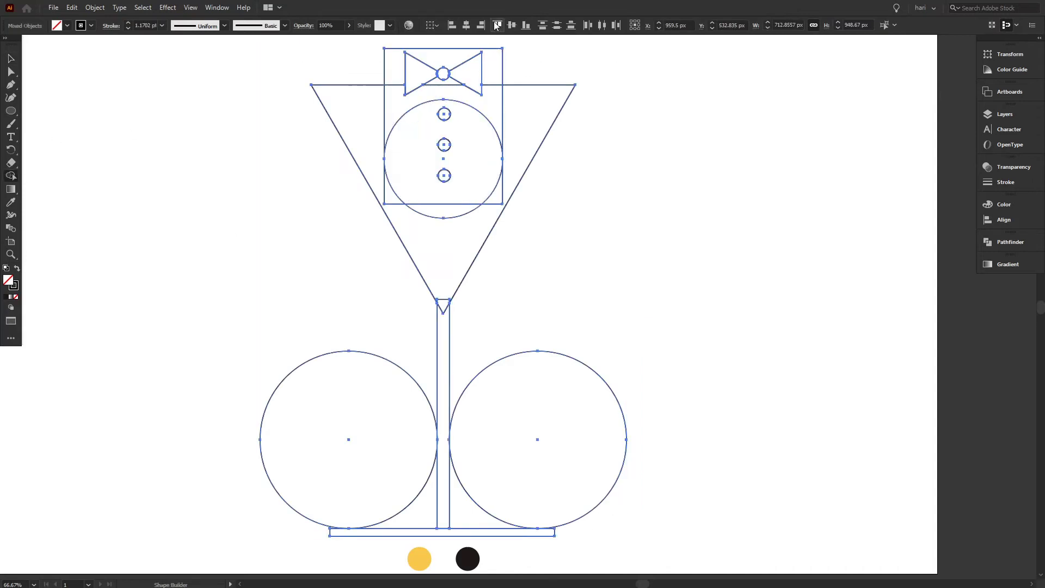
{"action": "scroll", "coordinate": [448, 35], "scroll_direction": "up", "scroll_amount": 2}
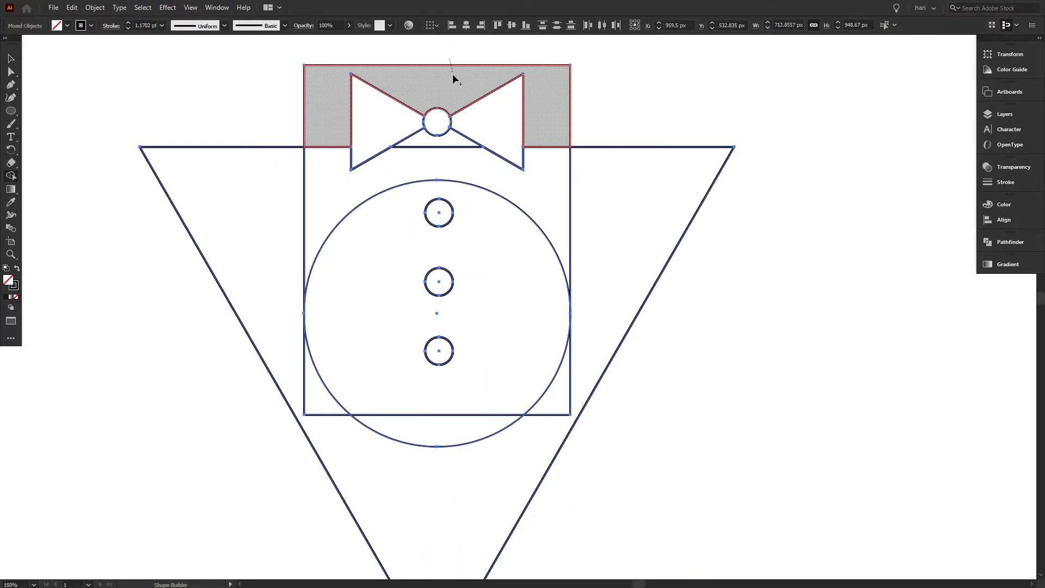
{"action": "left_click_drag", "start_coordinate": [444, 50], "coordinate": [450, 79]}
{"action": "left_click_drag", "start_coordinate": [422, 140], "coordinate": [422, 152]}
{"action": "left_click_drag", "start_coordinate": [379, 186], "coordinate": [383, 205]}
- Merge the rectangle's lower corners into the glass body and remove the circle segment below the rectangle to finish the rounded shirt cutout
{"action": "left_click_drag", "start_coordinate": [300, 367], "coordinate": [321, 388]}
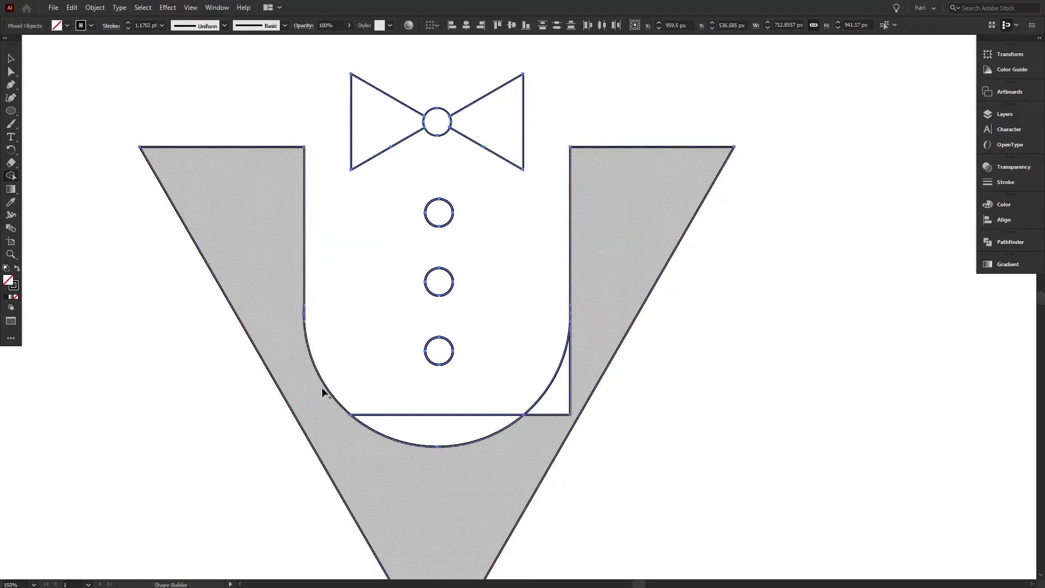
{"action": "left_click_drag", "start_coordinate": [577, 368], "coordinate": [552, 416]}
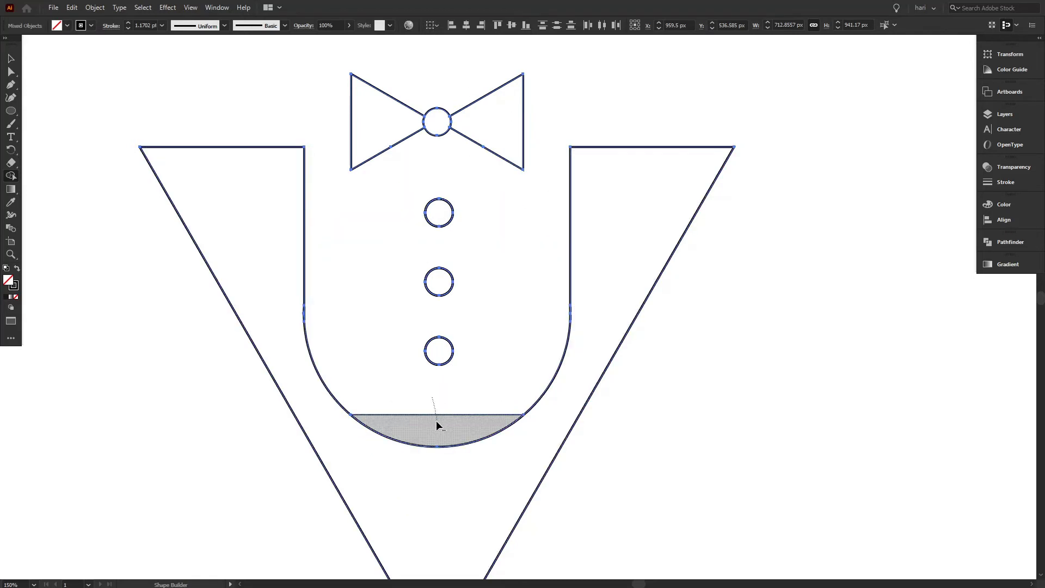
{"action": "left_click_drag", "start_coordinate": [439, 424], "coordinate": [539, 383]}
- Clean up the thin slivers where the circle overhangs the straight side edges of the shirt cutout
{"action": "scroll", "coordinate": [580, 316], "scroll_direction": "up", "scroll_amount": 5}
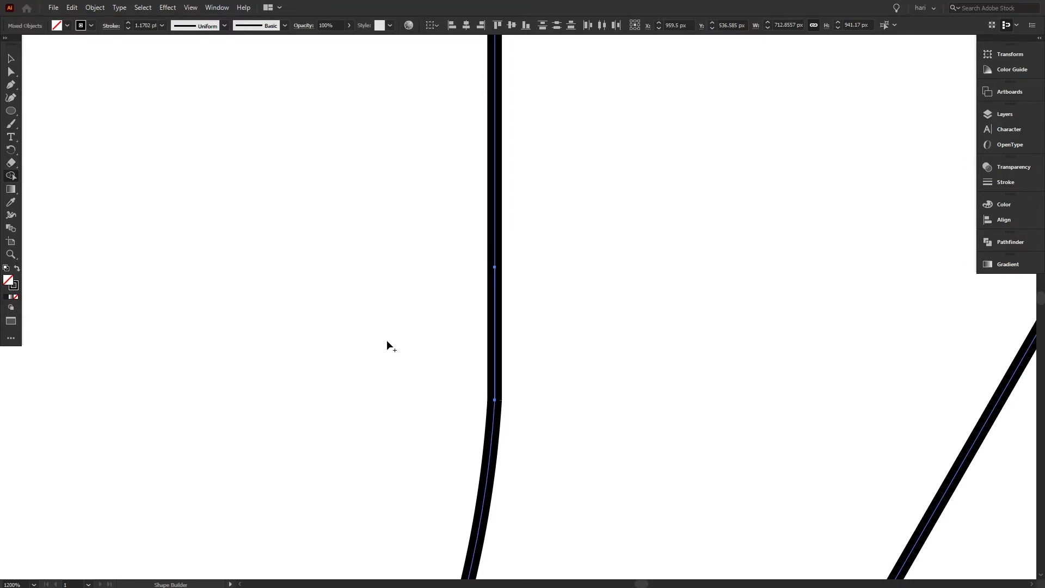
{"action": "key", "text": "space"}
{"action": "left_click_drag", "start_coordinate": [378, 333], "coordinate": [925, 319]}
{"action": "left_click_drag", "start_coordinate": [343, 320], "coordinate": [838, 354]}
{"action": "left_click_drag", "start_coordinate": [333, 344], "coordinate": [545, 270]}
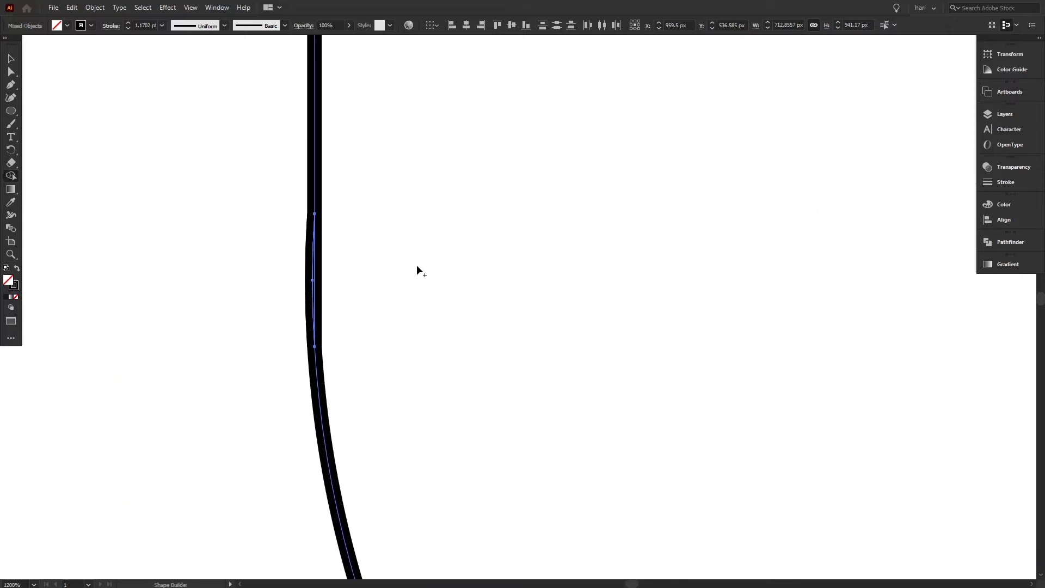
{"action": "left_click", "coordinate": [309, 280], "text": "alt"}
- Merge the triangle's tip and the overlapping top of the stem into one continuous glass shape
{"action": "scroll", "coordinate": [483, 302], "scroll_direction": "down", "scroll_amount": 5}
{"action": "key", "text": "space"}
{"action": "left_click_drag", "start_coordinate": [586, 320], "coordinate": [309, 244]}
{"action": "key", "text": "space"}
{"action": "scroll", "coordinate": [312, 298], "scroll_direction": "down", "scroll_amount": 1}
{"action": "scroll", "coordinate": [312, 297], "scroll_direction": "down", "scroll_amount": 1}
{"action": "scroll", "coordinate": [312, 297], "scroll_direction": "down", "scroll_amount": 3}
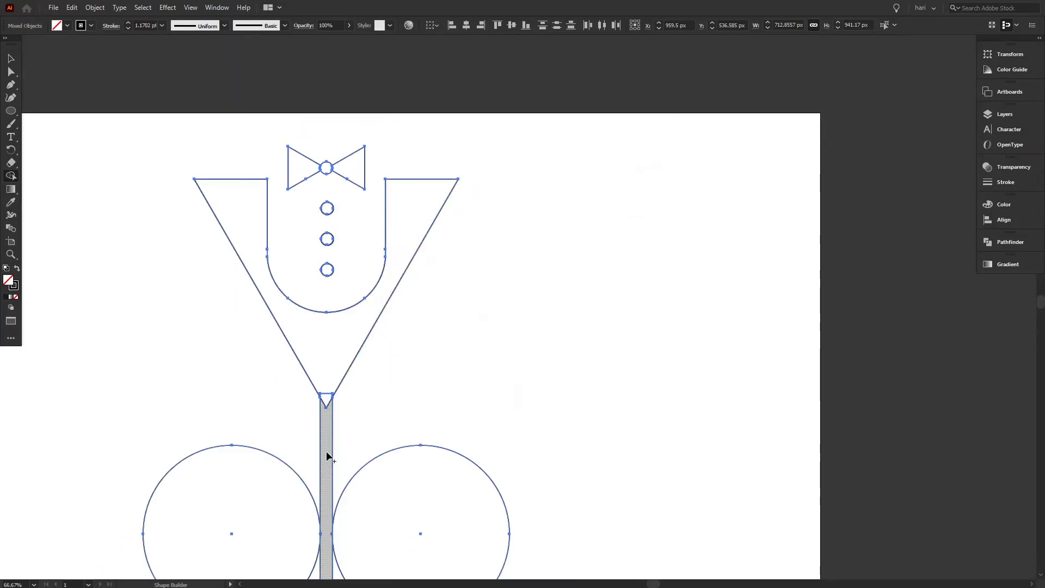
{"action": "scroll", "coordinate": [326, 456], "scroll_direction": "down", "scroll_amount": 2}
{"action": "scroll", "coordinate": [359, 321], "scroll_direction": "up", "scroll_amount": 3}
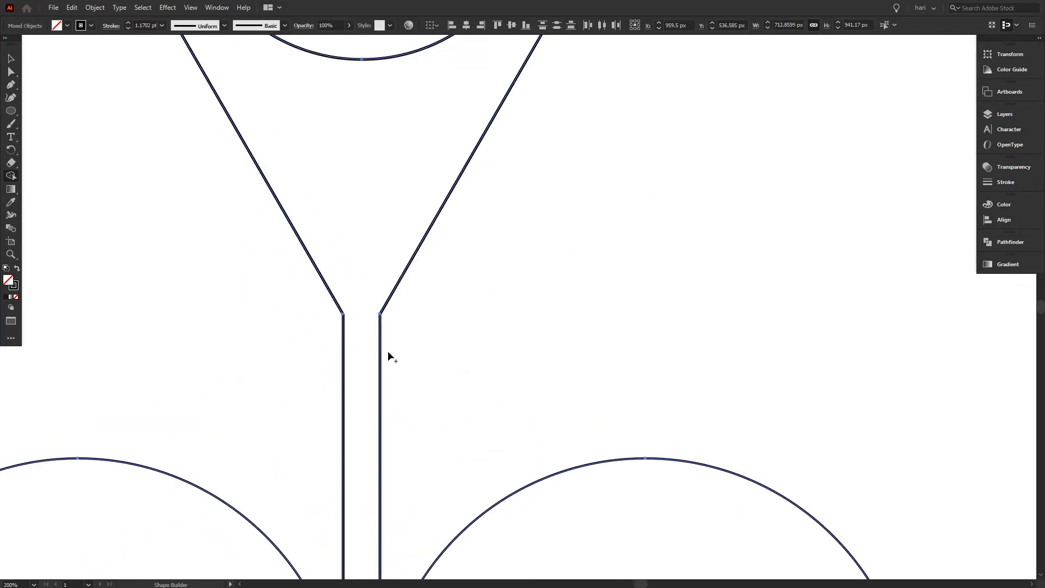
- Delete the two large circles beside the stem and the slivers they leave along the stem's edges, keeping the curved flares
{"action": "scroll", "coordinate": [387, 351], "scroll_direction": "down", "scroll_amount": 3}
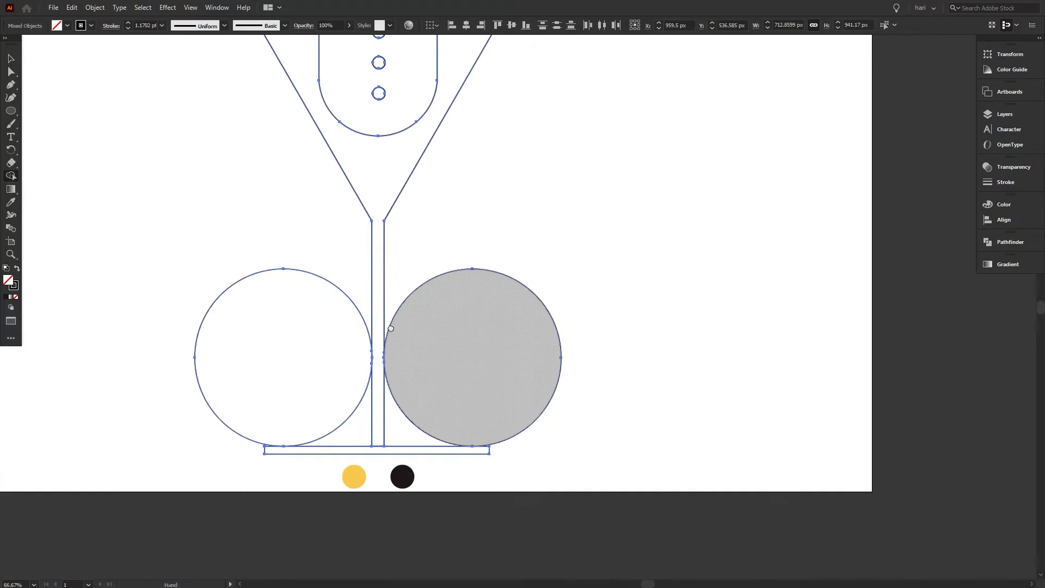
{"action": "left_click", "coordinate": [459, 254], "text": "alt"}
{"action": "left_click", "coordinate": [213, 283], "text": "alt"}
{"action": "scroll", "coordinate": [395, 340], "scroll_direction": "up", "scroll_amount": 6}
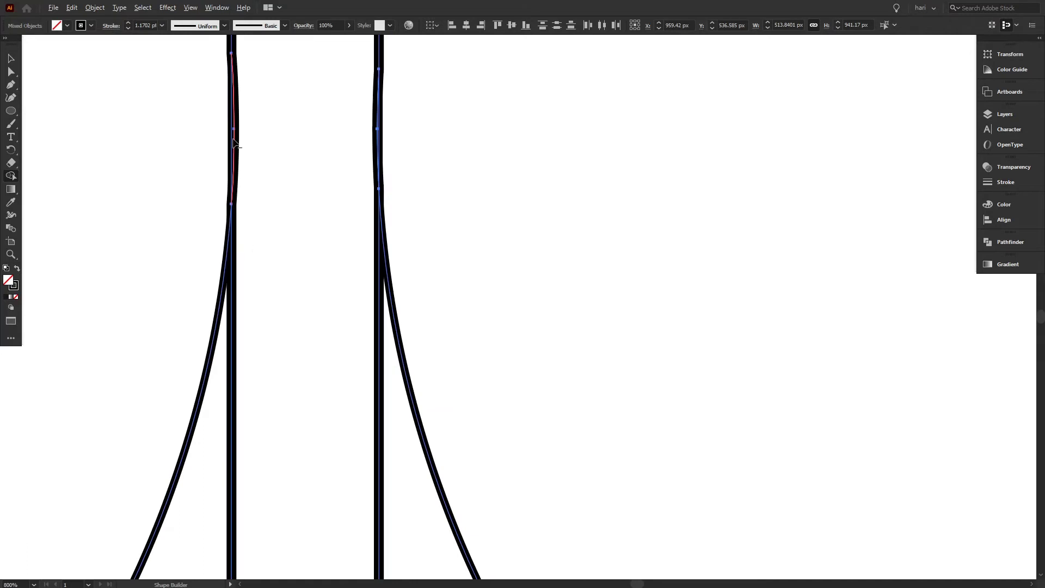
{"action": "scroll", "coordinate": [406, 261], "scroll_direction": "down", "scroll_amount": 4}
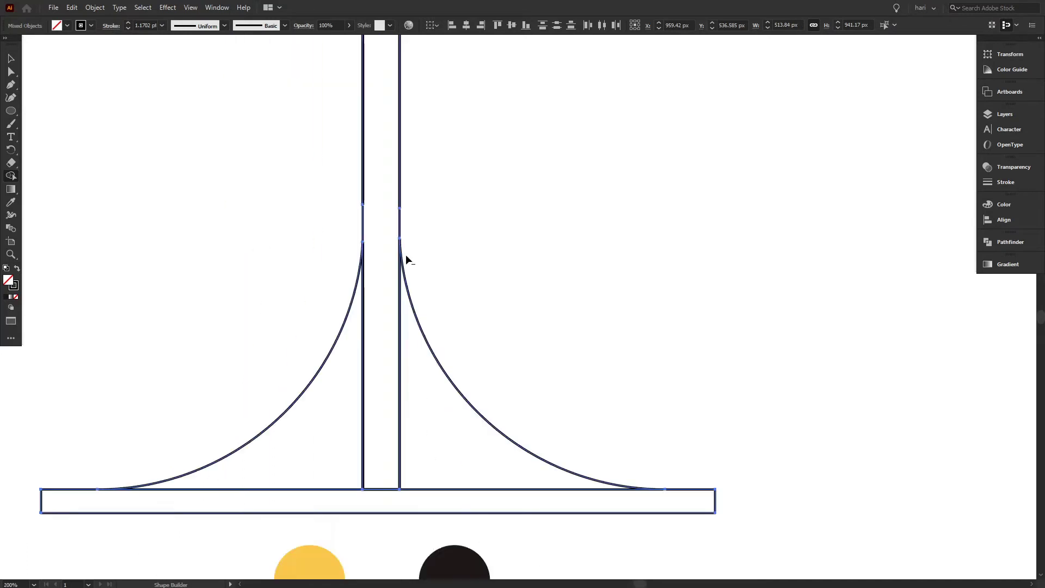
- Merge the stem, its curved flares and the base bar with the glass body into one shape and clear the selection
{"action": "scroll", "coordinate": [406, 260], "scroll_direction": "down", "scroll_amount": 2}
{"action": "mouse_move", "coordinate": [377, 350]}
{"action": "left_mouse_down"}
{"action": "mouse_move", "coordinate": [411, 376]}
{"action": "mouse_move", "coordinate": [408, 343]}
{"action": "left_mouse_up"}
{"action": "scroll", "coordinate": [406, 292], "scroll_direction": "up", "scroll_amount": 6}
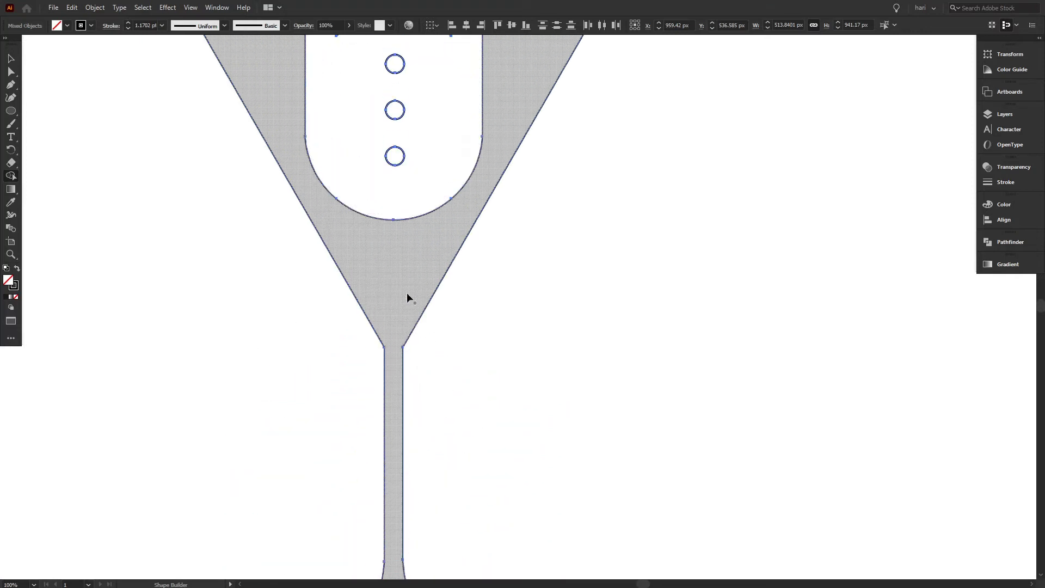
{"action": "scroll", "coordinate": [354, 273], "scroll_direction": "down", "scroll_amount": 2}
{"action": "scroll", "coordinate": [354, 273], "scroll_direction": "up", "scroll_amount": 1}
{"action": "left_click", "coordinate": [11, 58]}
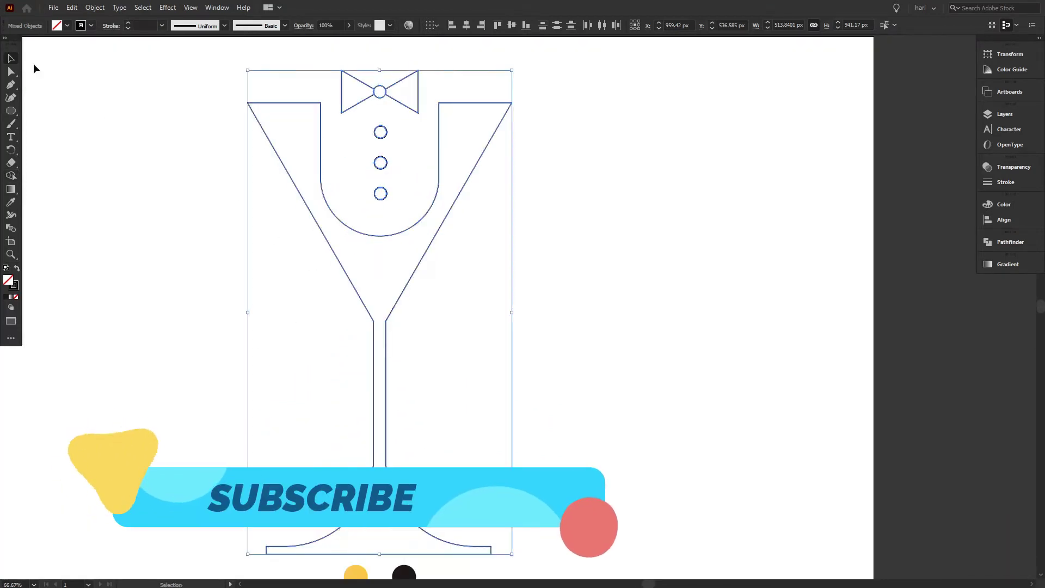
{"action": "left_click", "coordinate": [591, 184]}
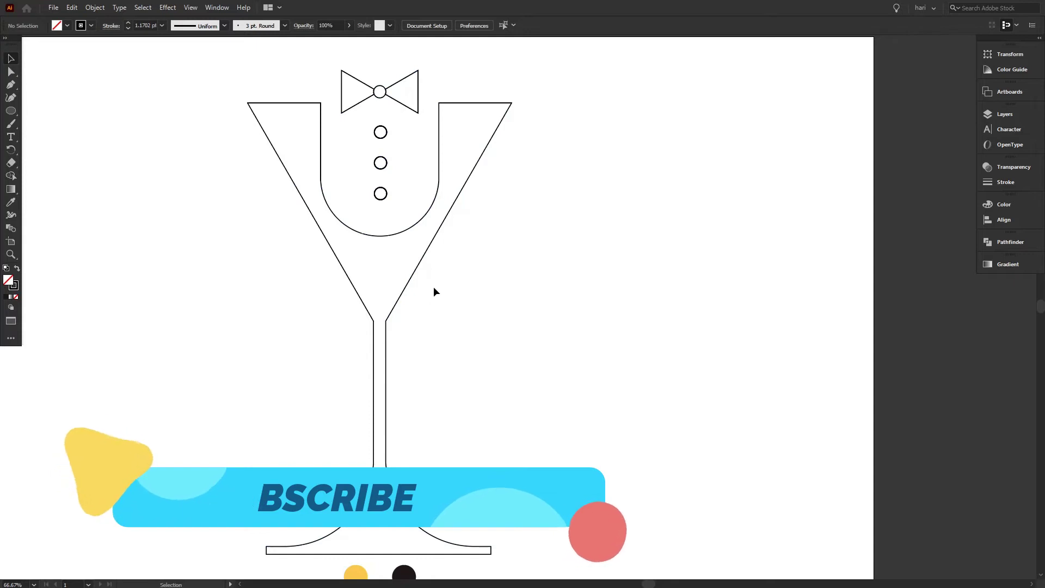
- Round the two corners where the glass bowl meets the stem with a radius of about 79 px
{"action": "left_click_drag", "start_coordinate": [324, 292], "coordinate": [432, 330]}
{"action": "left_click_drag", "start_coordinate": [222, 70], "coordinate": [581, 363]}
{"action": "left_click", "coordinate": [619, 433]}
{"action": "left_click_drag", "start_coordinate": [285, 284], "coordinate": [448, 342]}
{"action": "left_click", "coordinate": [9, 72]}
{"action": "left_click_drag", "start_coordinate": [361, 326], "coordinate": [334, 329]}
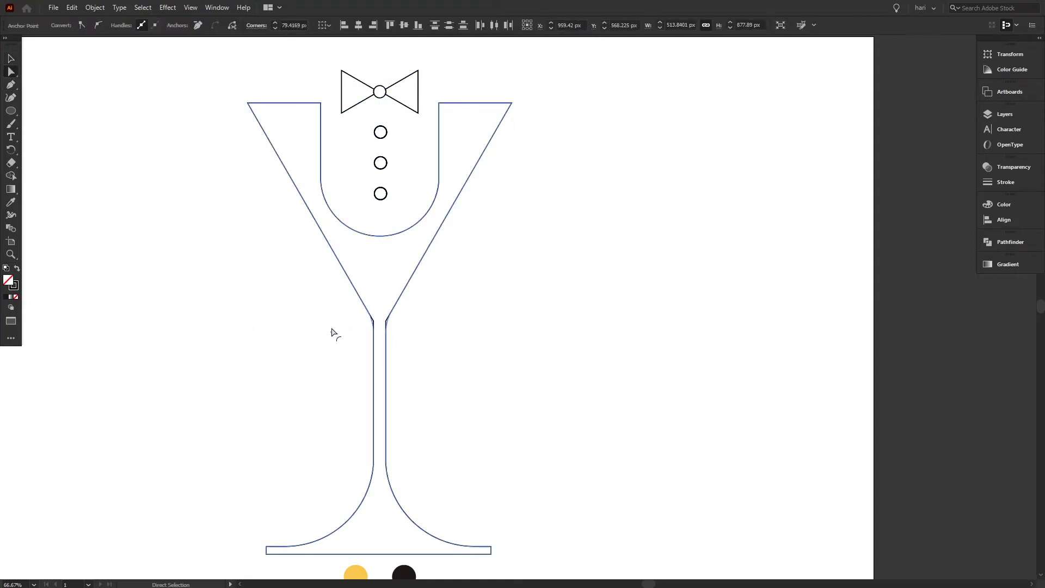
{"action": "left_click", "coordinate": [603, 332]}
- Smooth the corners where the stem runs into the curved foot on both sides
{"action": "left_click_drag", "start_coordinate": [343, 451], "coordinate": [25, 471]}
{"action": "left_click", "coordinate": [532, 432]}
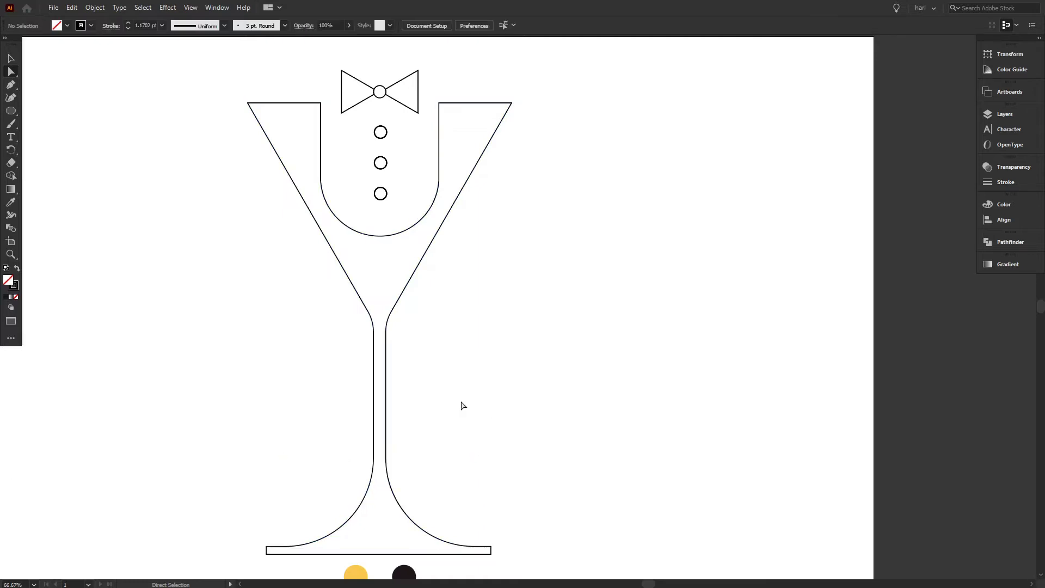
{"action": "left_click_drag", "start_coordinate": [266, 415], "coordinate": [450, 475]}
{"action": "left_click", "coordinate": [540, 439]}
{"action": "left_click_drag", "start_coordinate": [284, 394], "coordinate": [612, 460]}
{"action": "left_click", "coordinate": [606, 451]}
{"action": "scroll", "coordinate": [512, 373], "scroll_direction": "up", "scroll_amount": 1}
{"action": "left_click_drag", "start_coordinate": [338, 103], "coordinate": [408, 163]}
{"action": "left_click", "coordinate": [630, 193]}
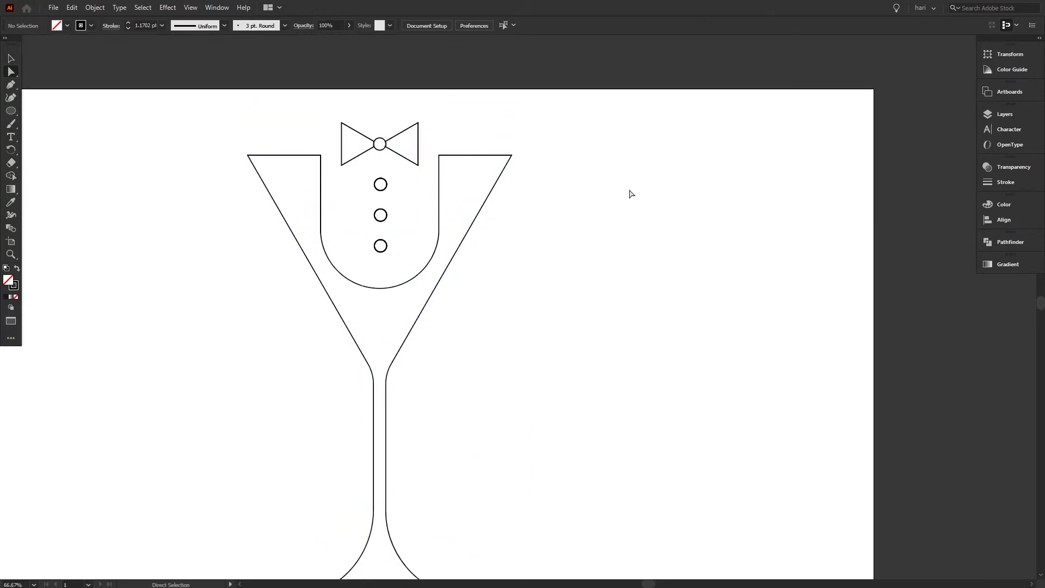
- Fill the glass shape with the black of the sample circle below it, without a stroke
{"action": "scroll", "coordinate": [466, 256], "scroll_direction": "down", "scroll_amount": 3}
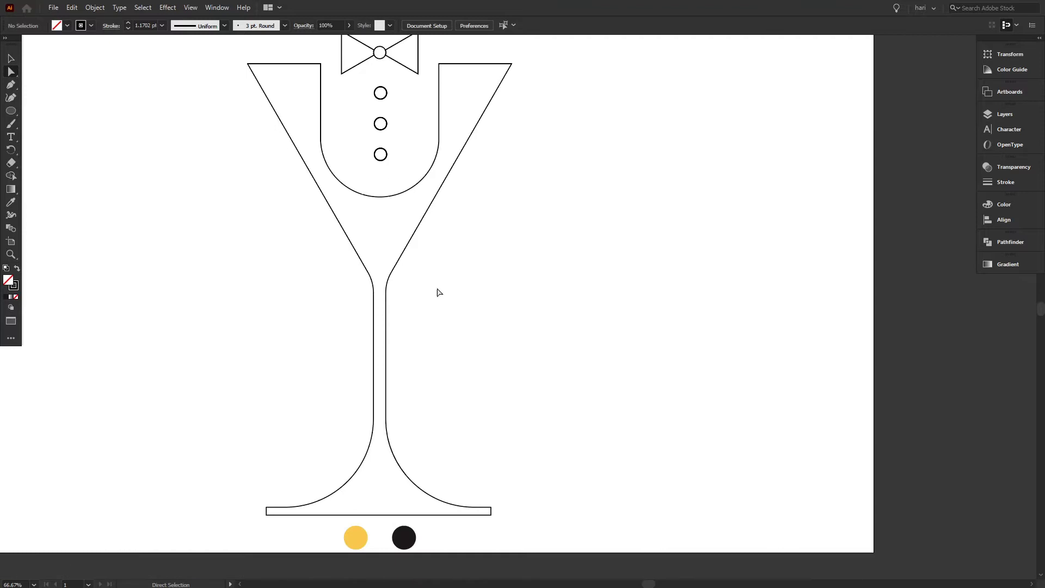
{"action": "left_click", "coordinate": [395, 258]}
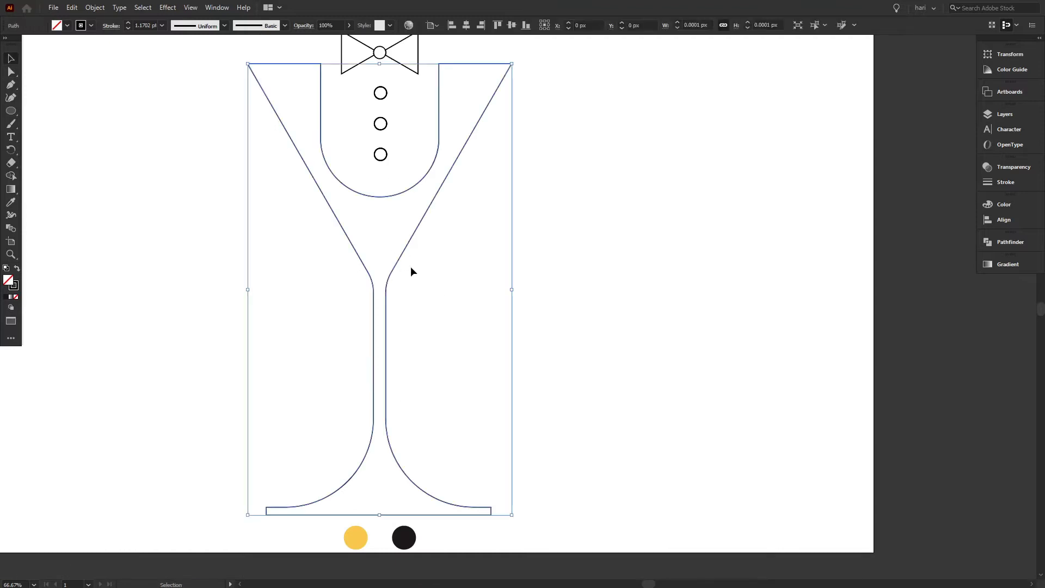
{"action": "key", "text": "i"}
{"action": "left_click", "coordinate": [407, 536]}
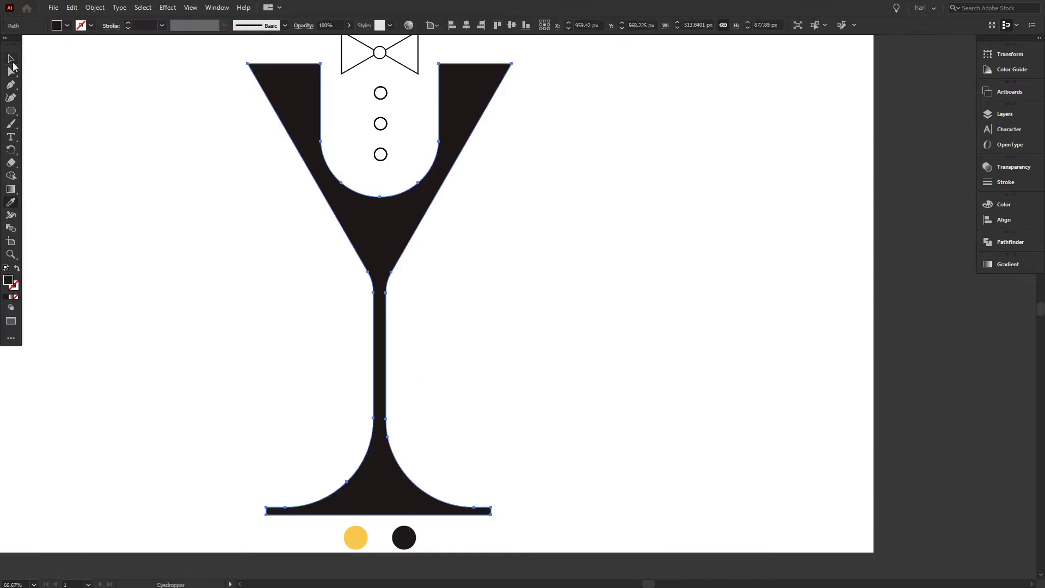
{"action": "key", "text": "v"}
{"action": "left_click", "coordinate": [130, 142]}
- Apply the black sample circle's fill to the three shirt buttons
{"action": "scroll", "coordinate": [455, 238], "scroll_direction": "up", "scroll_amount": 1}
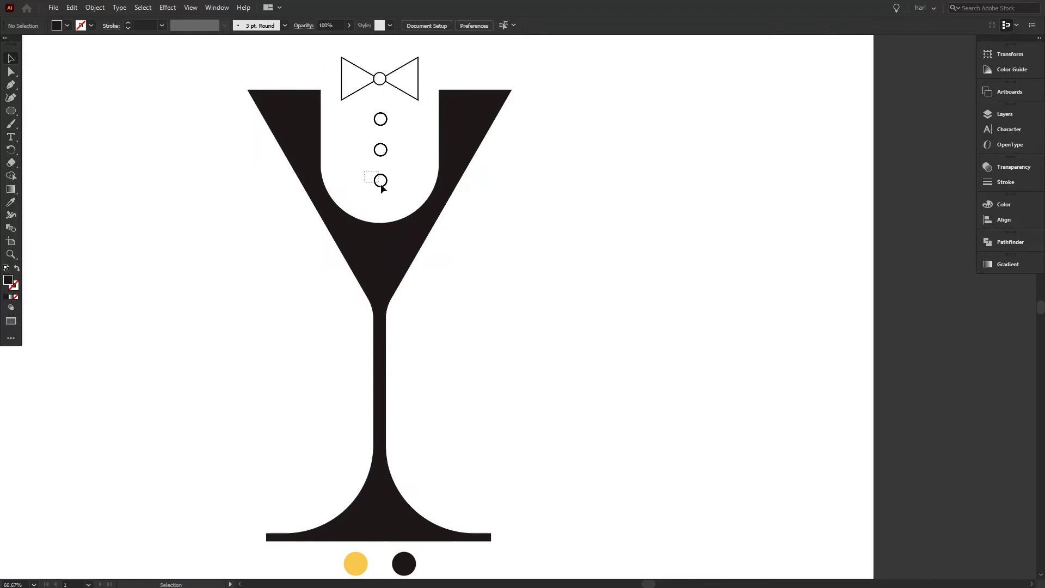
{"action": "left_click_drag", "start_coordinate": [363, 175], "coordinate": [395, 111]}
{"action": "key", "text": "i"}
{"action": "left_click", "coordinate": [416, 553]}
{"action": "key", "text": "v"}
{"action": "left_click", "coordinate": [75, 107]}
- Apply the black sample circle's fill to the bow tie and its centre knot, and clear the selection
{"action": "left_click_drag", "start_coordinate": [331, 54], "coordinate": [428, 106]}
{"action": "key", "text": "i"}
{"action": "left_click", "coordinate": [404, 562]}
{"action": "key", "text": "v"}
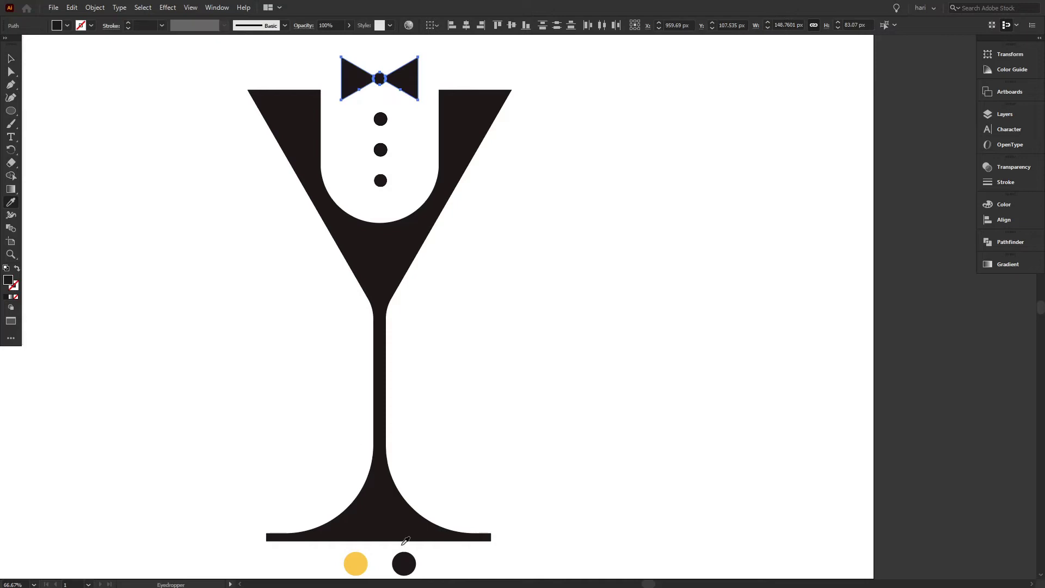
{"action": "left_click", "coordinate": [120, 116]}
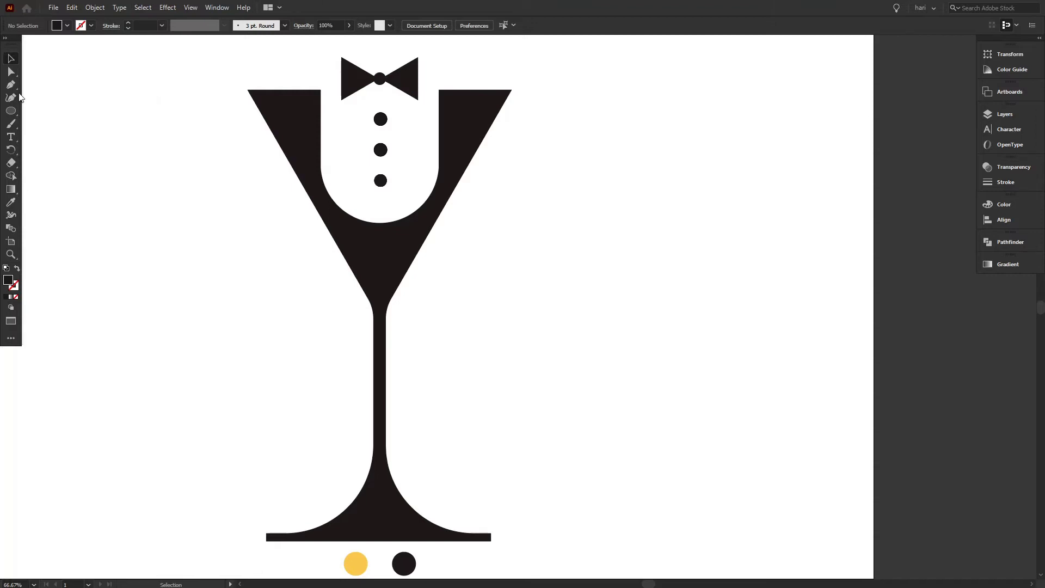
{"action": "left_click", "coordinate": [91, 26]}
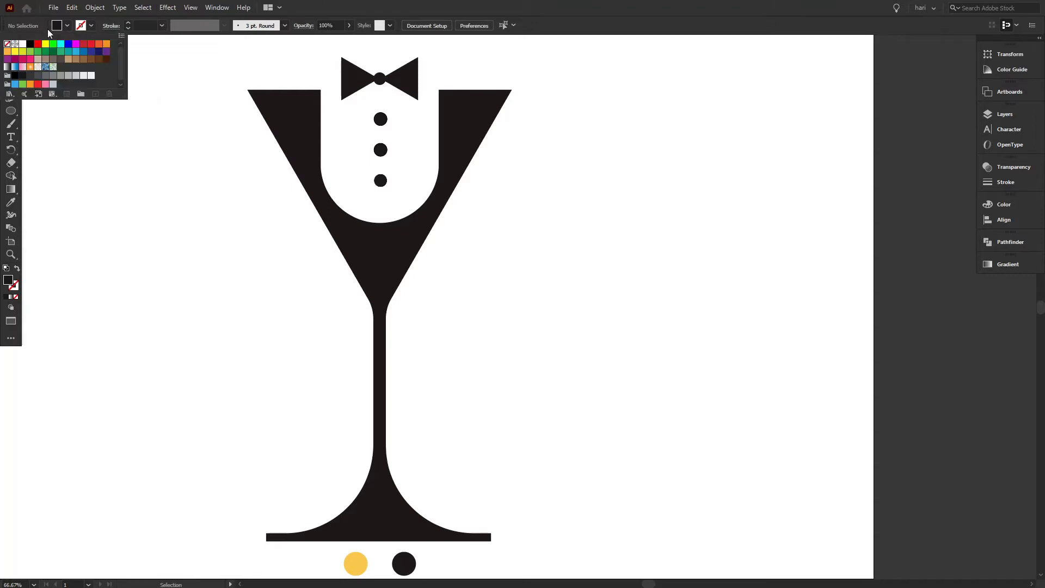
{"action": "left_click", "coordinate": [67, 26]}
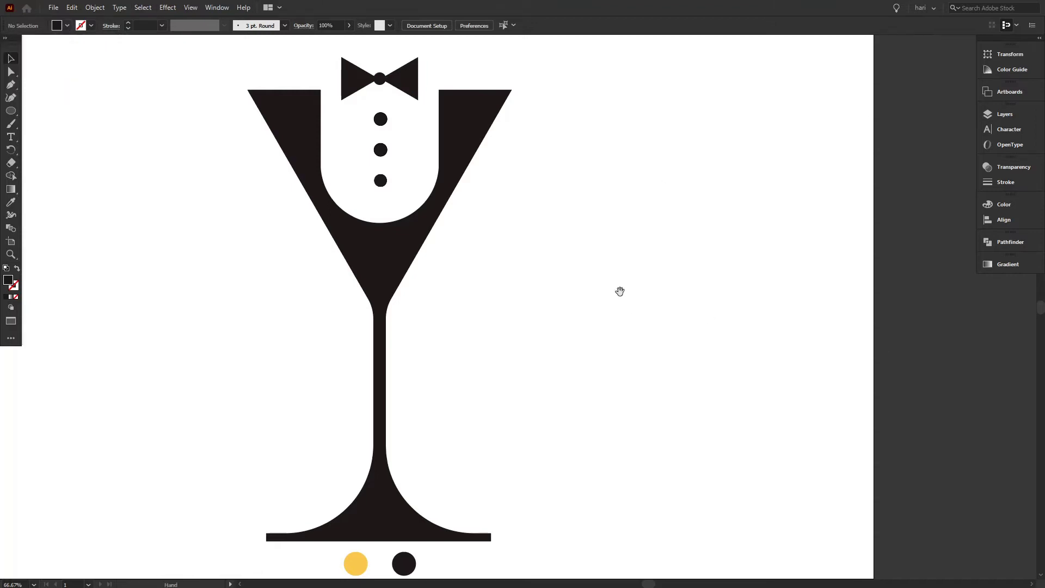
{"action": "left_click_drag", "start_coordinate": [620, 294], "coordinate": [713, 293]}
{"action": "key", "text": "super"}
{"action": "key", "text": "super"}
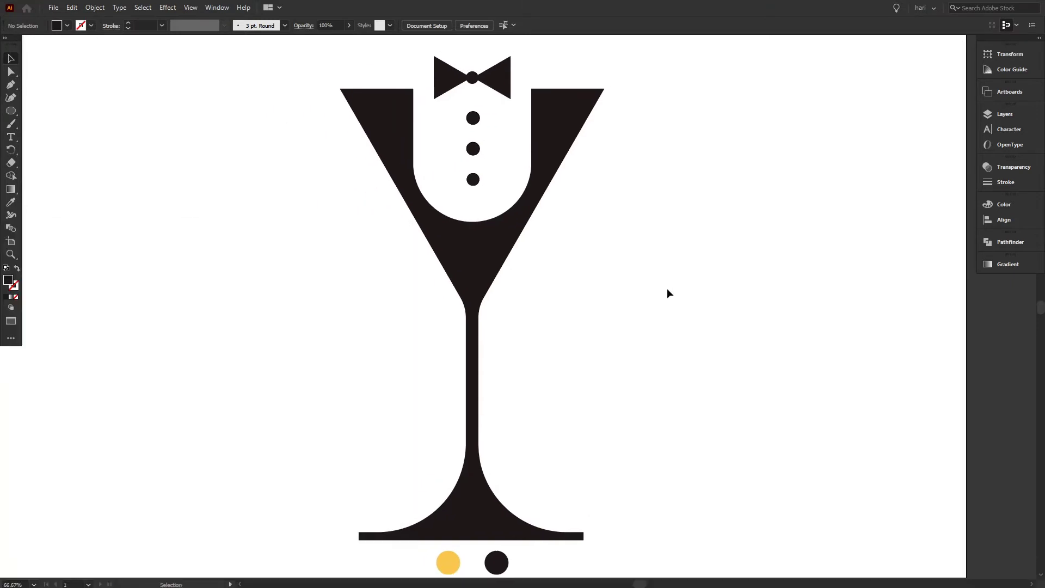
- Fit the artboard in the window and review the filled tuxedo glass as a whole and close up
{"action": "scroll", "coordinate": [667, 288], "scroll_direction": "down", "scroll_amount": 2}
{"action": "scroll", "coordinate": [667, 289], "scroll_direction": "up", "scroll_amount": 1}
{"action": "left_click", "coordinate": [191, 7]}
{"action": "left_click", "coordinate": [228, 183]}
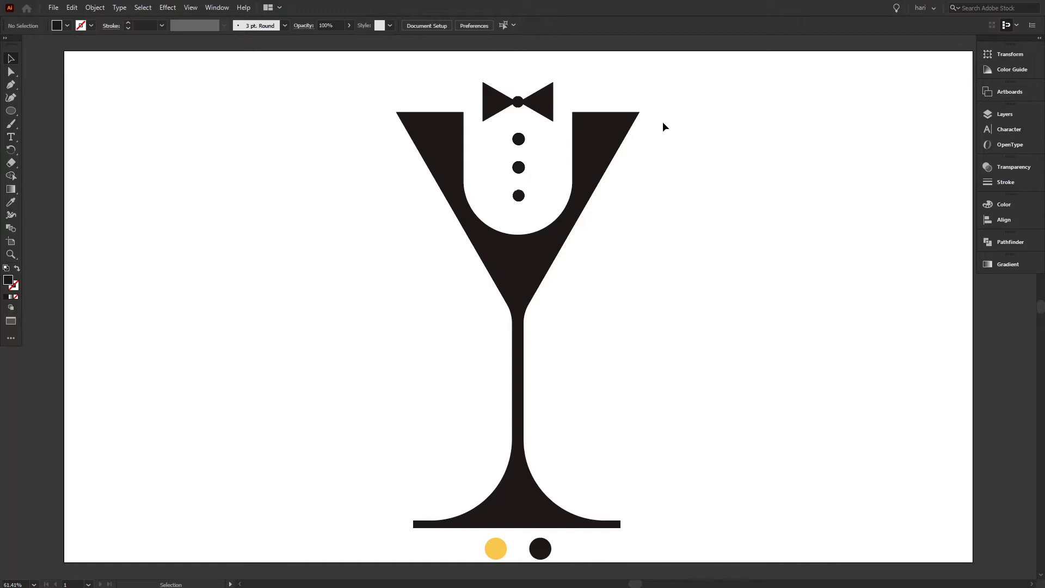
{"action": "scroll", "coordinate": [536, 62], "scroll_direction": "up", "scroll_amount": 3}
{"action": "scroll", "coordinate": [628, 288], "scroll_direction": "down", "scroll_amount": 3}
{"action": "left_click_drag", "start_coordinate": [728, 445], "coordinate": [573, 274]}
{"action": "scroll", "coordinate": [573, 273], "scroll_direction": "down", "scroll_amount": 1}
{"action": "scroll", "coordinate": [580, 280], "scroll_direction": "up", "scroll_amount": 1}
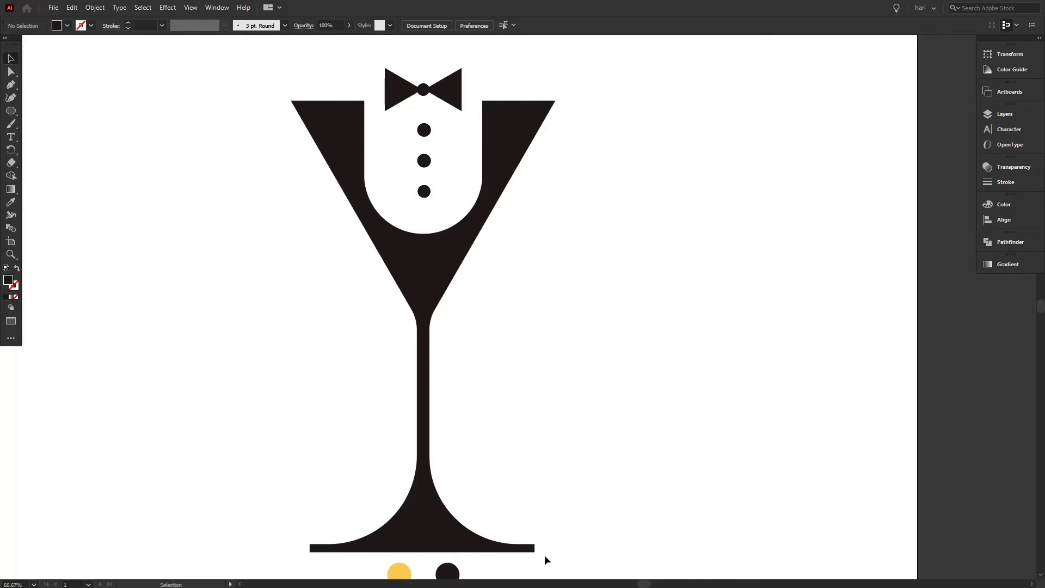
- Move the yellow and black sample circles off the artboard to just below its lower edge
{"action": "scroll", "coordinate": [805, 349], "scroll_direction": "down", "scroll_amount": 2}
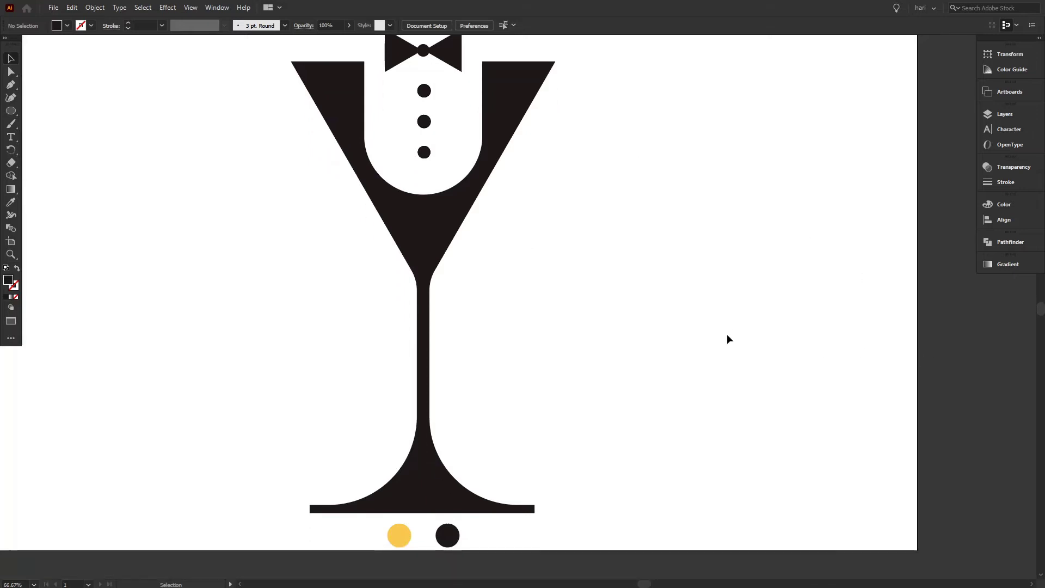
{"action": "scroll", "coordinate": [727, 336], "scroll_direction": "down", "scroll_amount": 1}
{"action": "left_click_drag", "start_coordinate": [508, 486], "coordinate": [484, 525]}
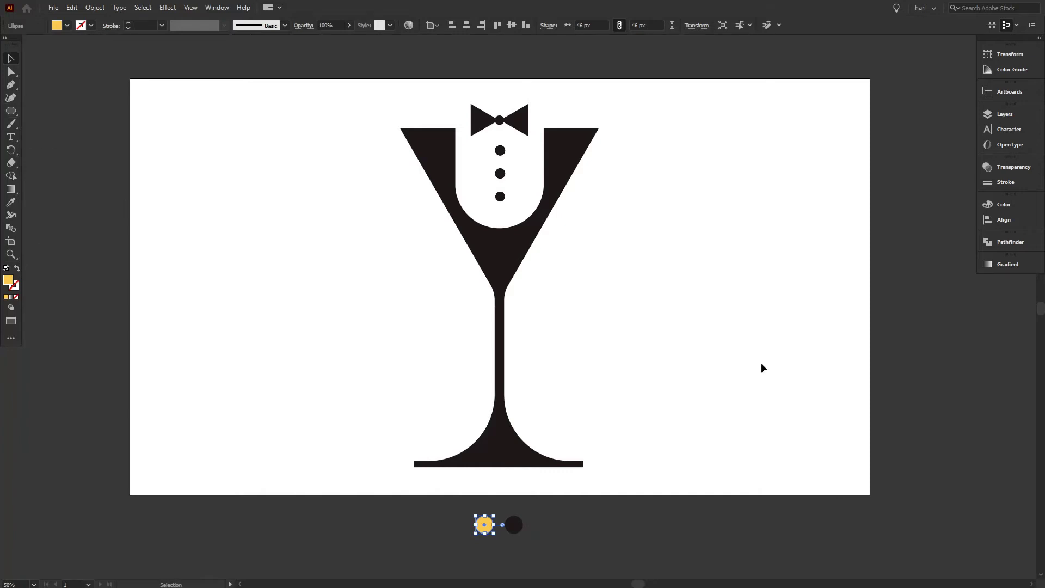
- Draw a rectangle about 1926 × 1089 px over the whole artboard, filled with the sample yellow and without a stroke
{"action": "key", "text": "i"}
{"action": "left_click_drag", "start_coordinate": [13, 115], "coordinate": [54, 111]}
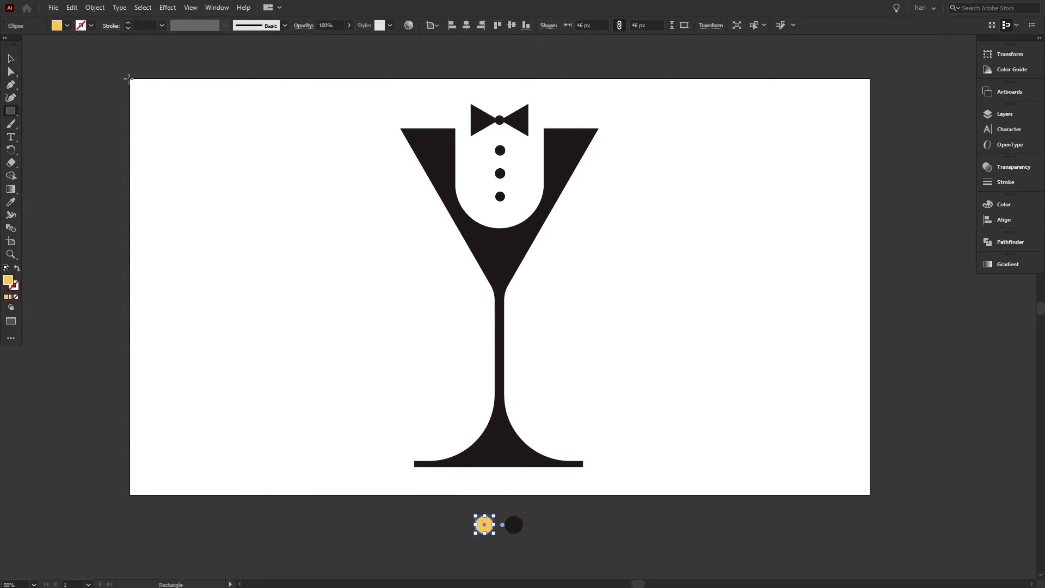
{"action": "left_click_drag", "start_coordinate": [128, 77], "coordinate": [871, 496]}
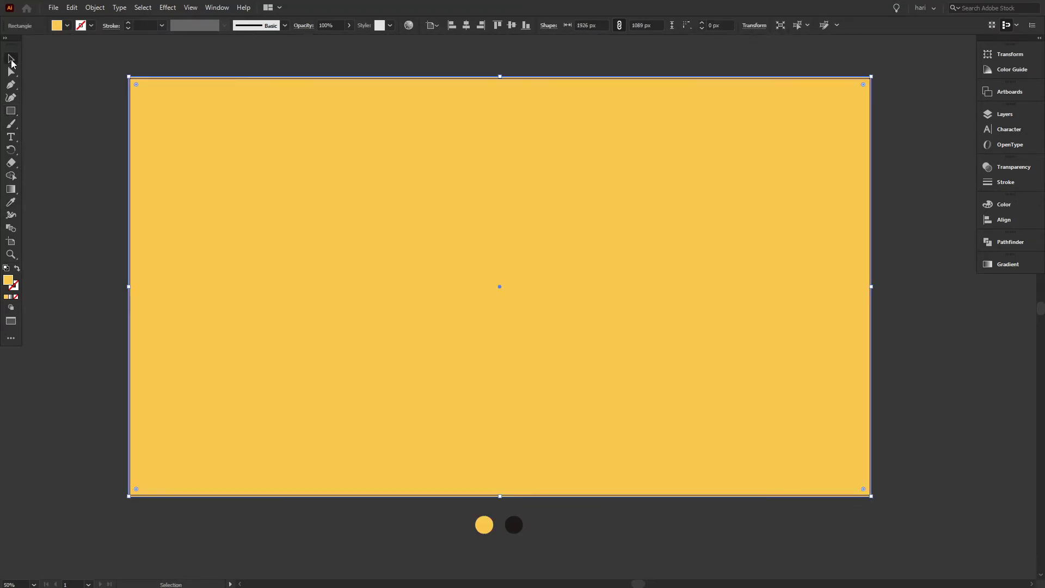
- Send the yellow rectangle to the back, behind the glass artwork, and clear the selection
{"action": "left_click", "coordinate": [11, 60]}
{"action": "right_click", "coordinate": [358, 197]}
{"action": "mouse_move", "coordinate": [434, 379]}
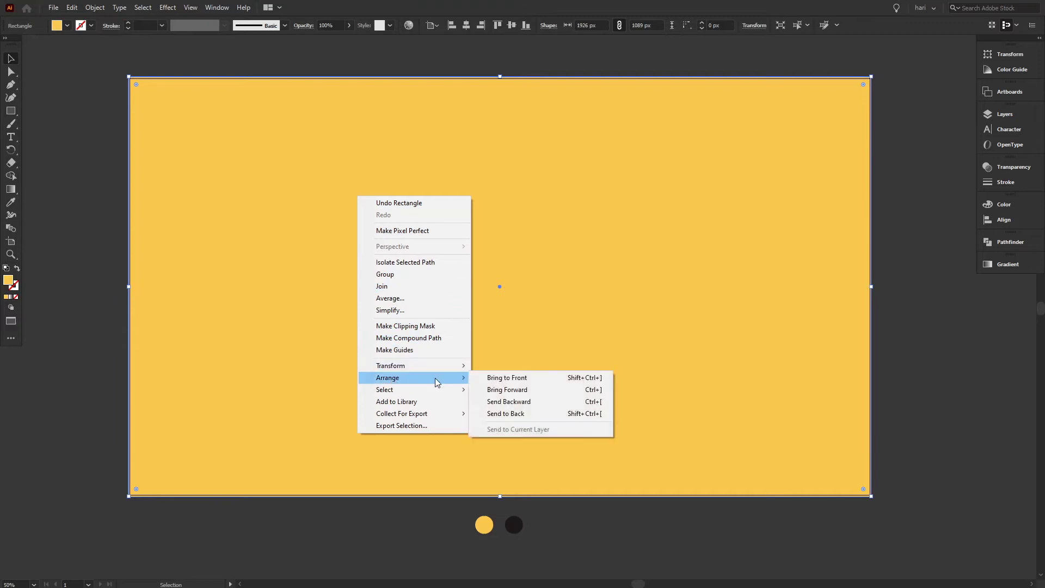
{"action": "left_click", "coordinate": [496, 415]}
{"action": "left_click", "coordinate": [153, 53]}
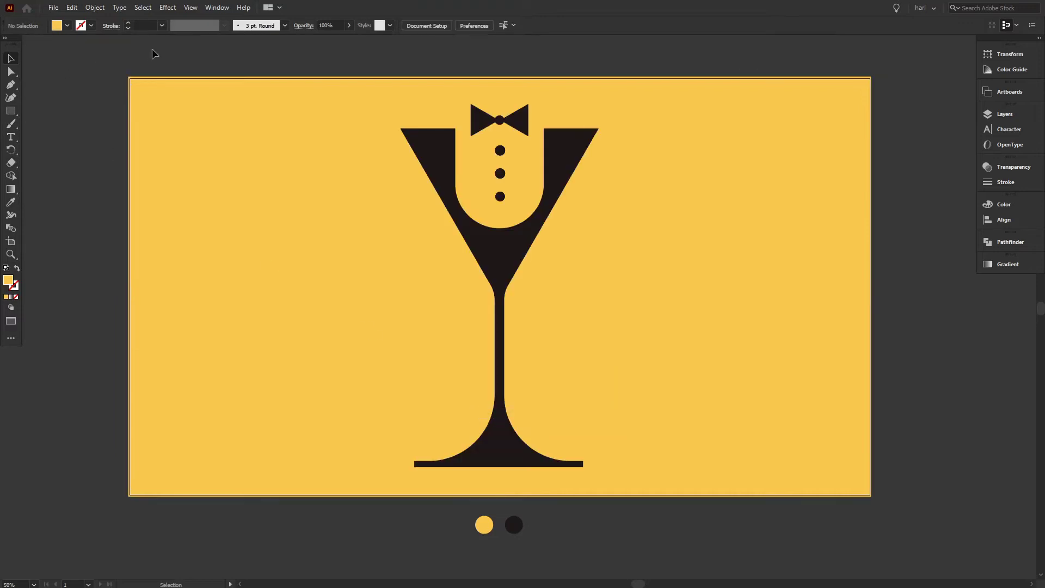
{"action": "left_click", "coordinate": [218, 7]}
{"action": "left_click", "coordinate": [321, 187]}
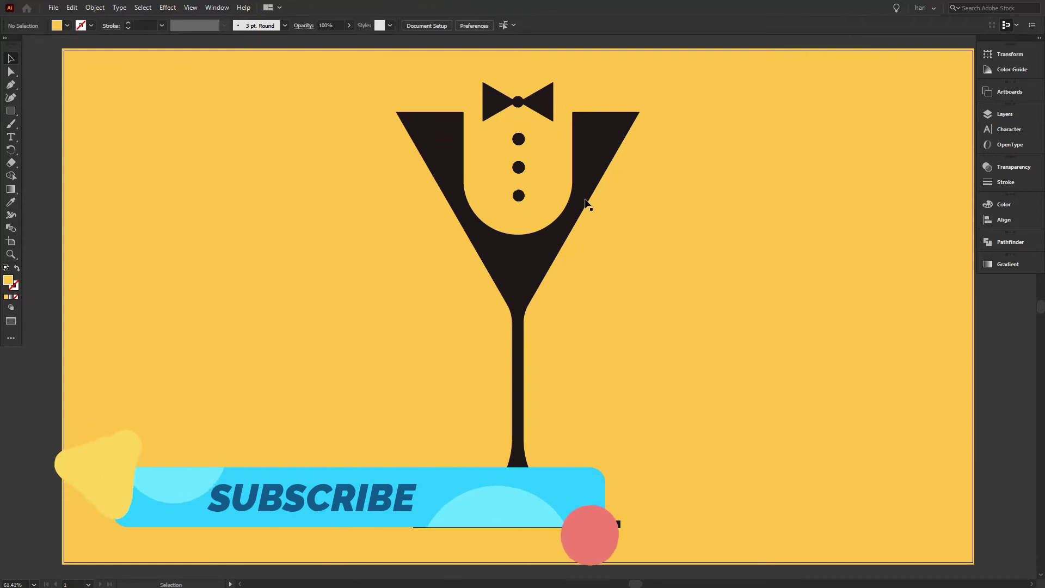
{"action": "scroll", "coordinate": [585, 200], "scroll_direction": "up", "scroll_amount": 4}
{"action": "scroll", "coordinate": [466, 213], "scroll_direction": "down", "scroll_amount": 4}
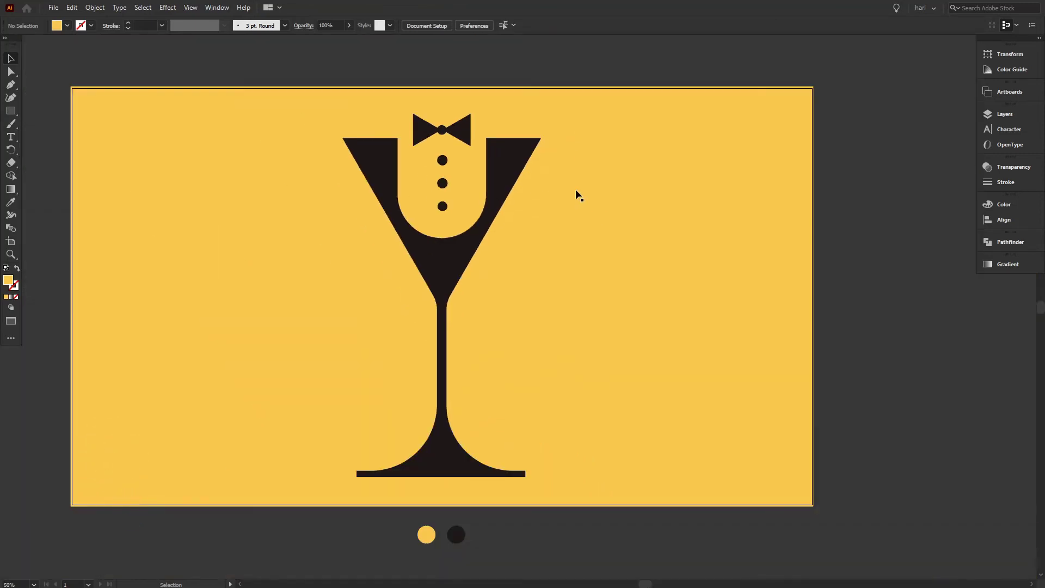
- Select the yellow background rectangle and lock it
{"action": "left_click", "coordinate": [12, 85]}
{"action": "key", "text": "v"}
{"action": "mouse_move", "coordinate": [271, 123]}
{"action": "left_mouse_down"}
{"action": "mouse_move", "coordinate": [476, 264]}
{"action": "mouse_move", "coordinate": [284, 117]}
{"action": "mouse_move", "coordinate": [272, 119]}
{"action": "left_mouse_up"}
{"action": "key", "text": "ctrl+shift+a"}
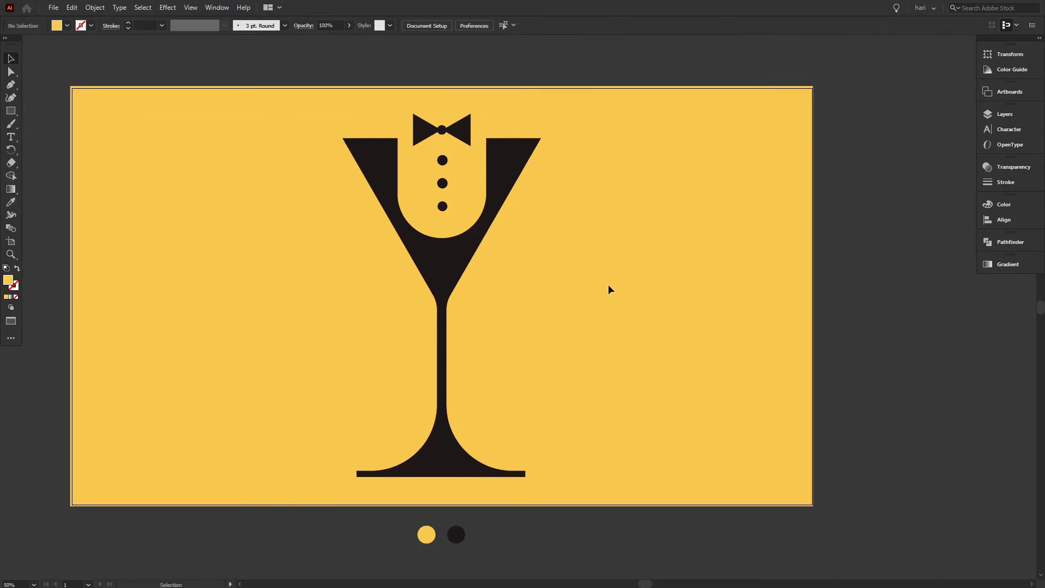
- Group the glass, bow tie and buttons into one object and lock the group
{"action": "left_click_drag", "start_coordinate": [589, 427], "coordinate": [590, 428]}
{"action": "right_click", "coordinate": [433, 189]}
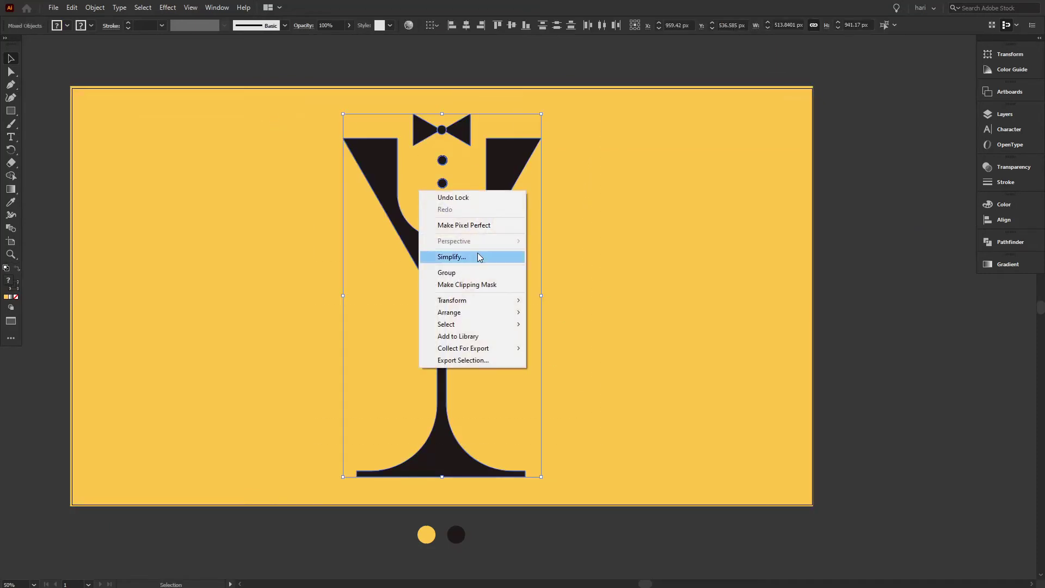
{"action": "left_click", "coordinate": [444, 274]}
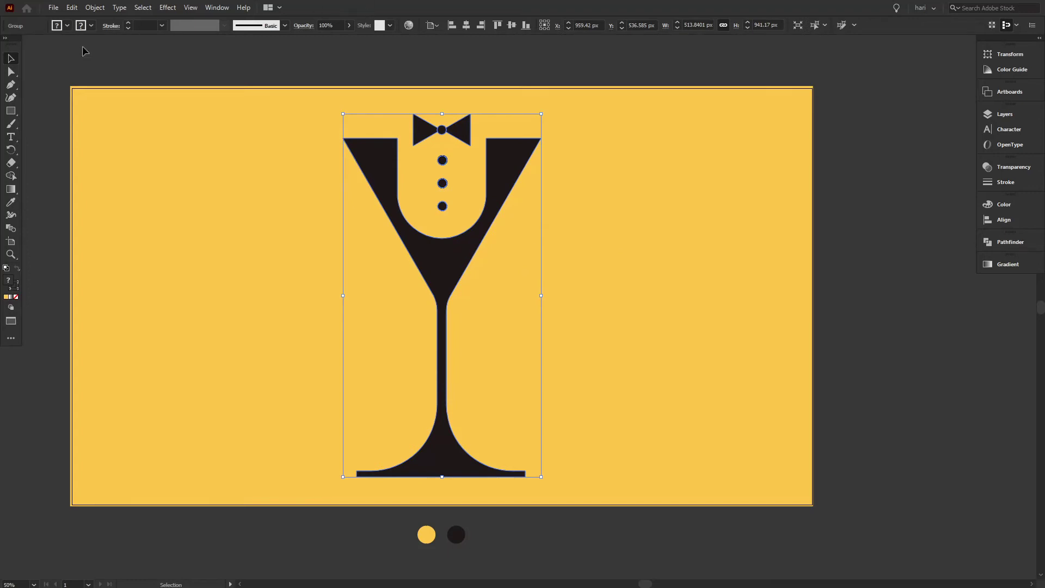
{"action": "left_click", "coordinate": [94, 7]}
{"action": "mouse_move", "coordinate": [114, 84]}
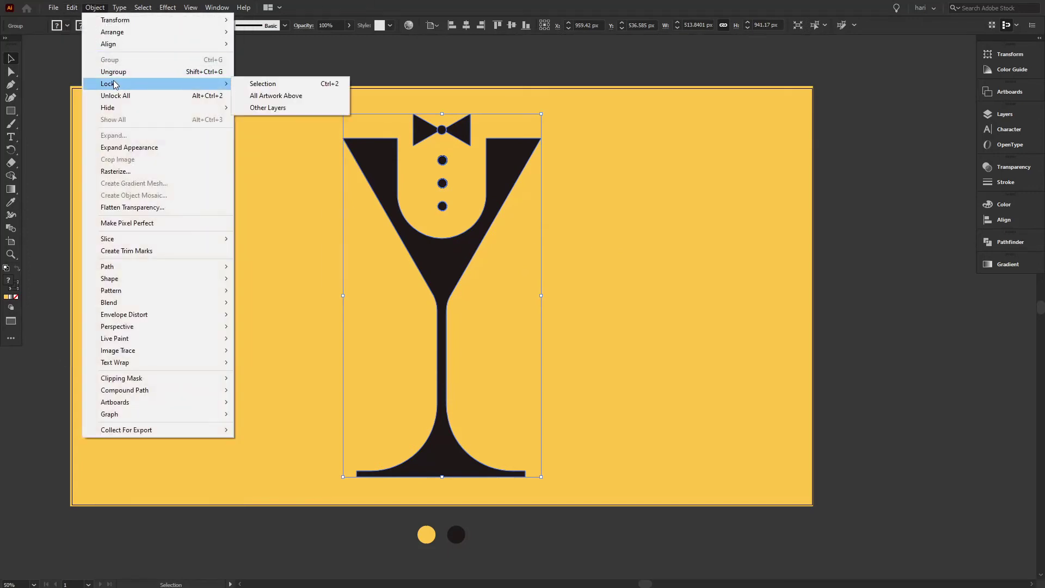
{"action": "left_click", "coordinate": [263, 84]}
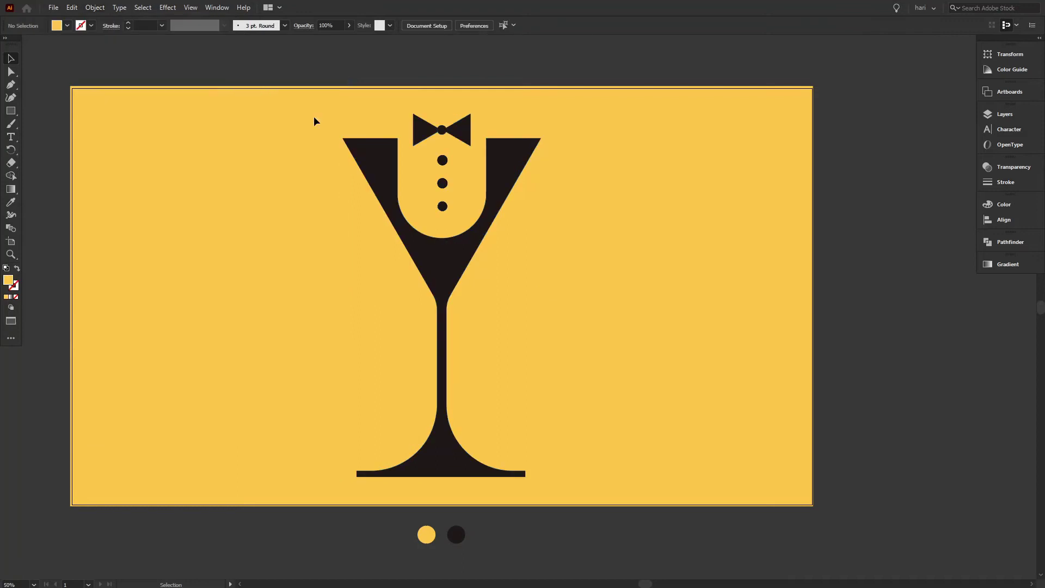
{"action": "left_click", "coordinate": [11, 85]}
{"action": "scroll", "coordinate": [539, 143], "scroll_direction": "up", "scroll_amount": 7}
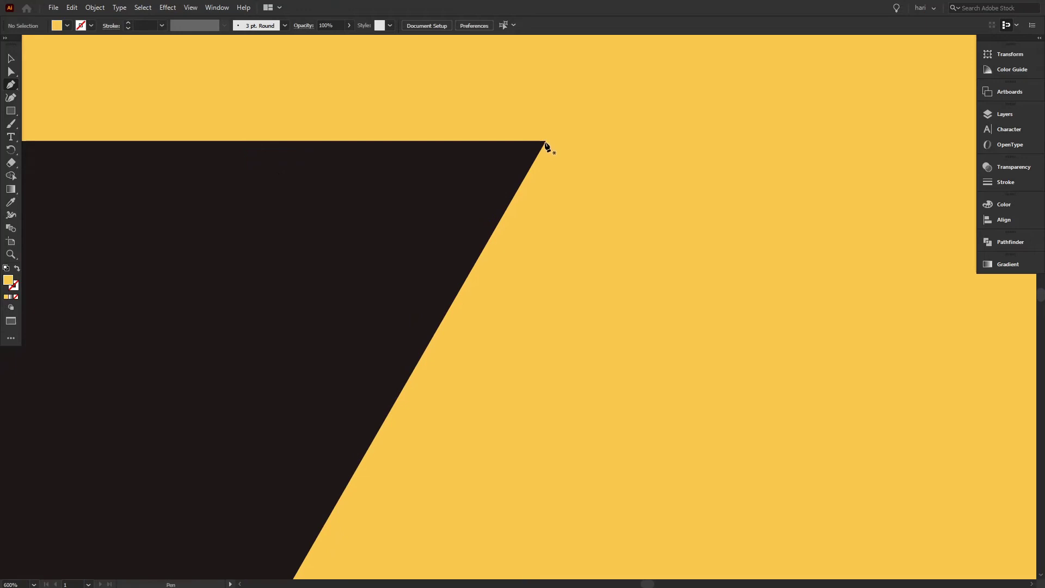
{"action": "left_click", "coordinate": [546, 143]}
{"action": "key", "text": "ctrl+z"}
{"action": "left_click", "coordinate": [544, 141]}
{"action": "key", "text": "ctrl+z"}
{"action": "scroll", "coordinate": [545, 142], "scroll_direction": "up", "scroll_amount": 8}
{"action": "left_click_drag", "start_coordinate": [572, 121], "coordinate": [526, 263]}
{"action": "left_click", "coordinate": [559, 182]}
{"action": "key", "text": "ctrl+z"}
{"action": "left_click", "coordinate": [561, 183]}
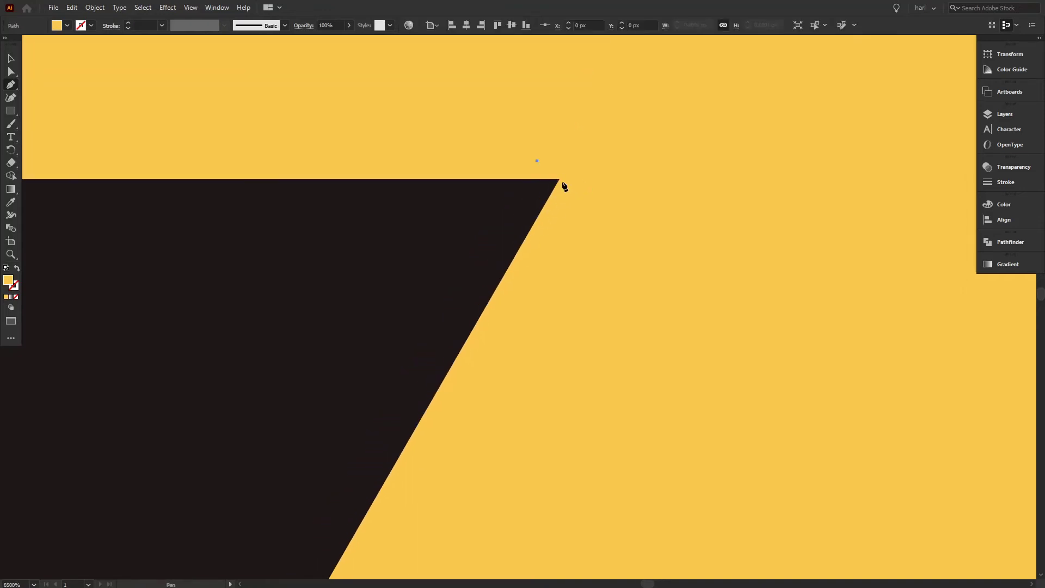
{"action": "key", "text": "ctrl+z"}
{"action": "left_click", "coordinate": [556, 182]}
{"action": "key", "text": "ctrl+z"}
{"action": "scroll", "coordinate": [580, 188], "scroll_direction": "down", "scroll_amount": 2}
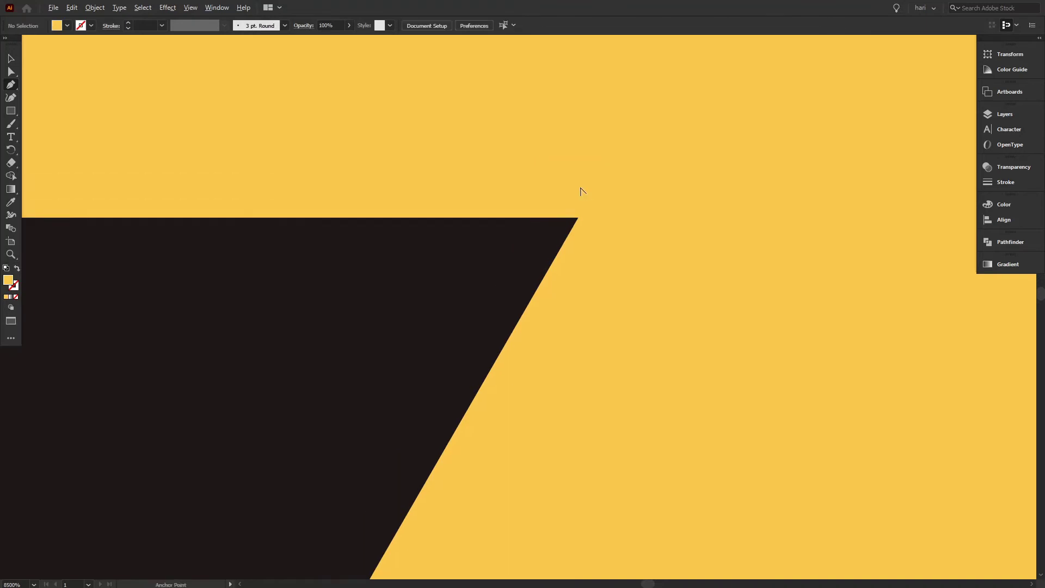
- Start a pen path at the glass's upper-right rim corner, with points outside the artboard at about X 2099, Y 895 and X 1987, Y 1145 px
{"action": "scroll", "coordinate": [580, 191], "scroll_direction": "down", "scroll_amount": 5}
{"action": "left_click", "coordinate": [582, 189]}
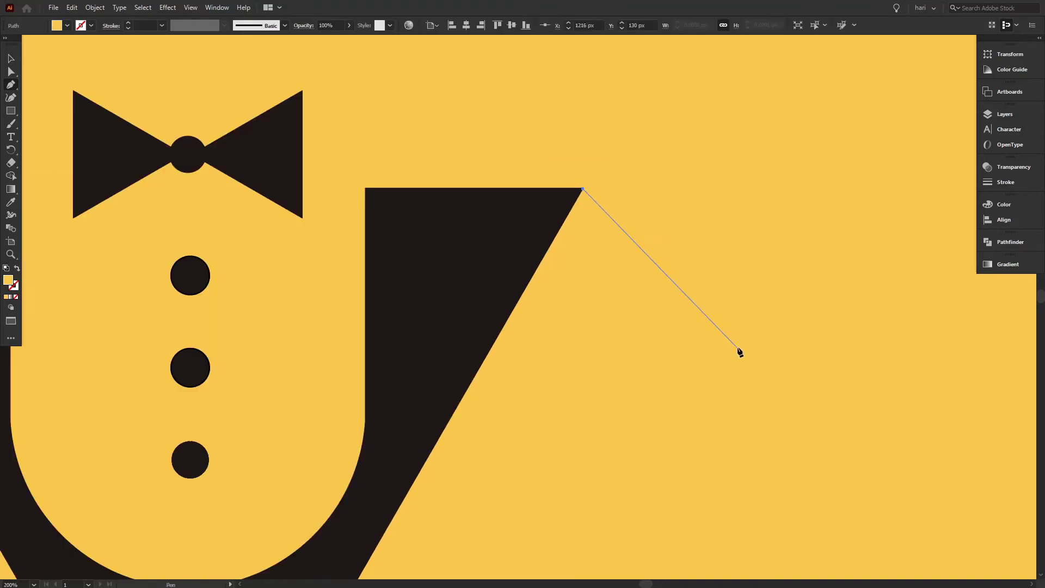
{"action": "scroll", "coordinate": [739, 352], "scroll_direction": "down", "scroll_amount": 3}
{"action": "scroll", "coordinate": [670, 292], "scroll_direction": "right", "scroll_amount": 3}
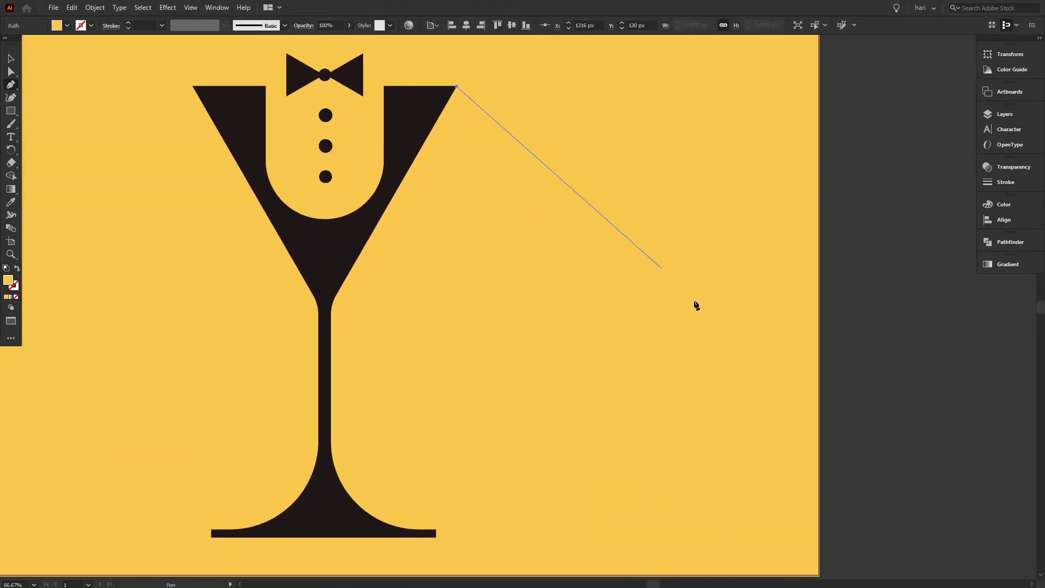
{"action": "left_click", "coordinate": [910, 479]}
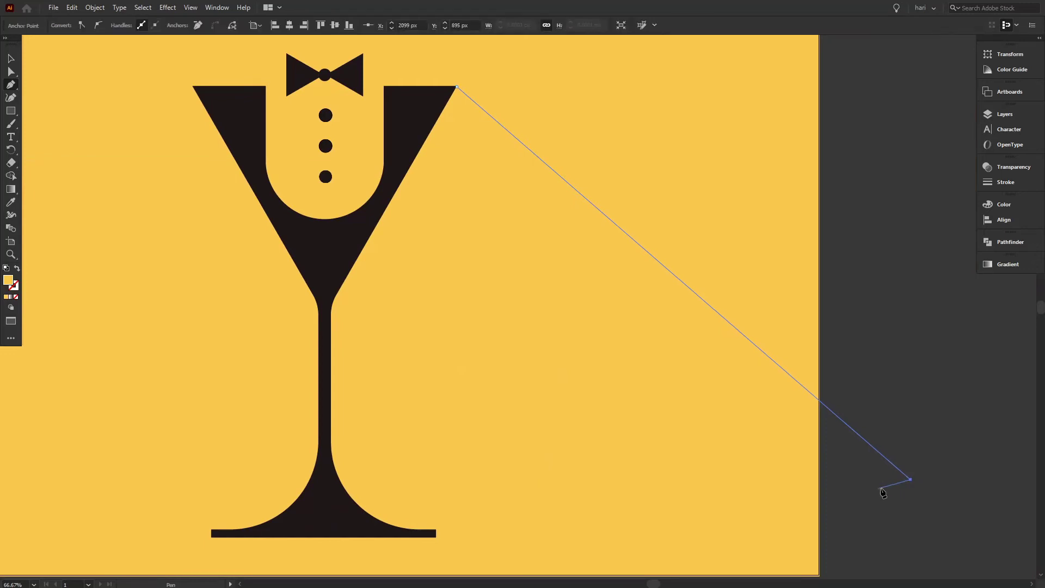
{"action": "scroll", "coordinate": [913, 505], "scroll_direction": "down", "scroll_amount": 4}
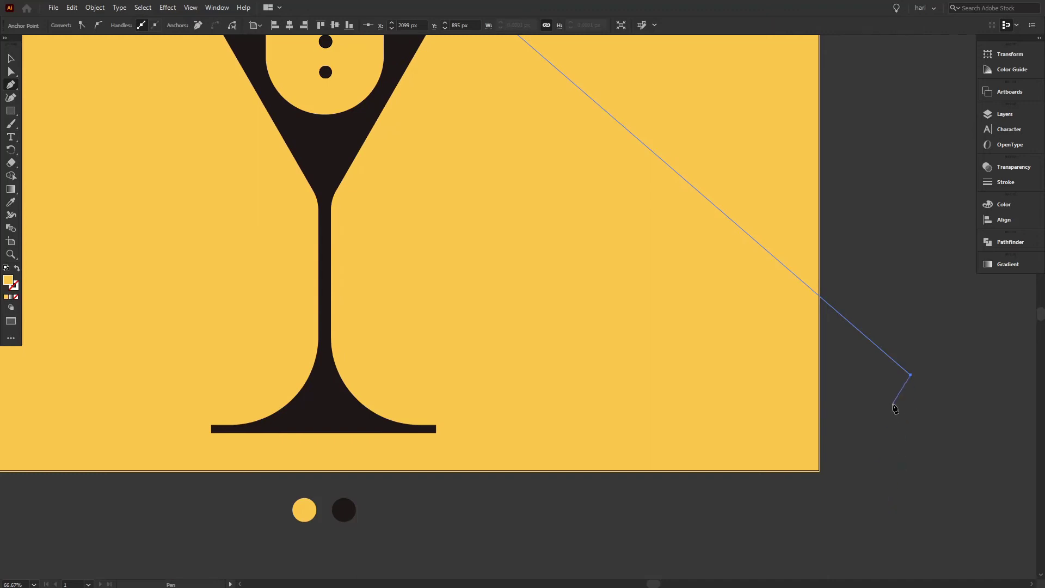
{"action": "left_click", "coordinate": [852, 502]}
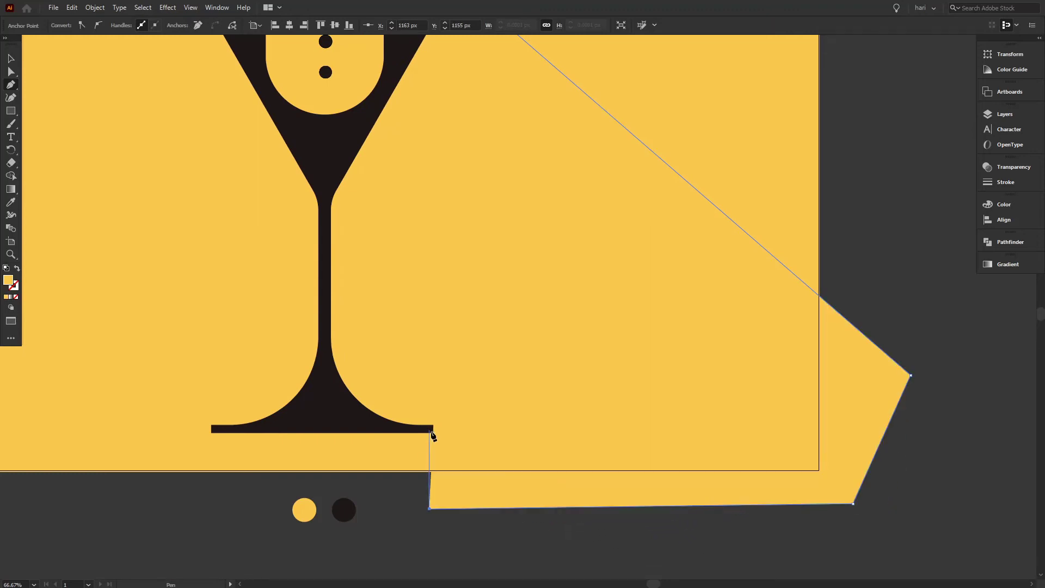
- Swap the open path's fill and stroke so it has no fill, and set the stroke colour to 000000
{"action": "left_click", "coordinate": [17, 269]}
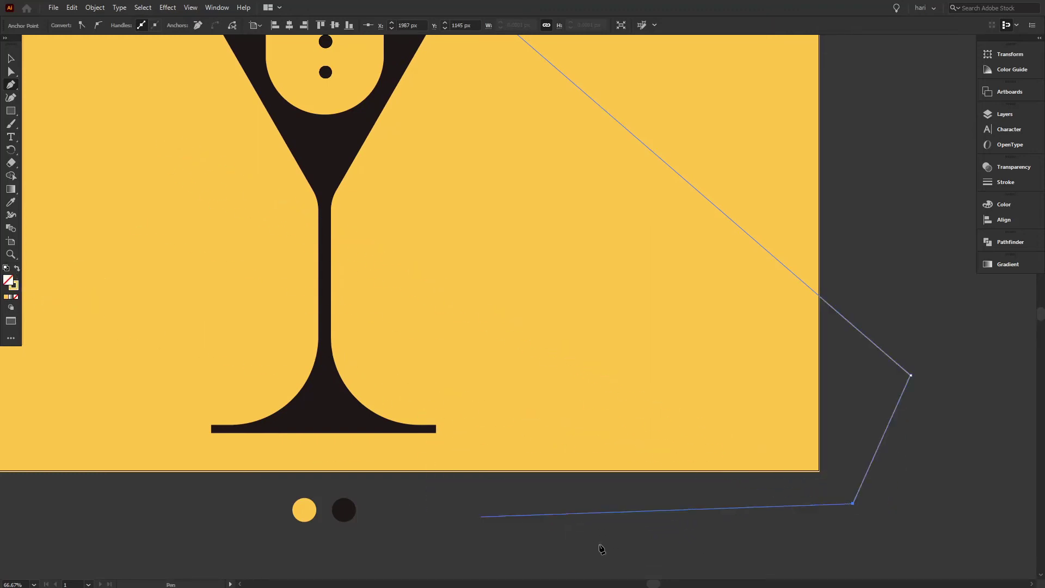
{"action": "double_click", "coordinate": [13, 285]}
{"action": "type", "text": "000000"}
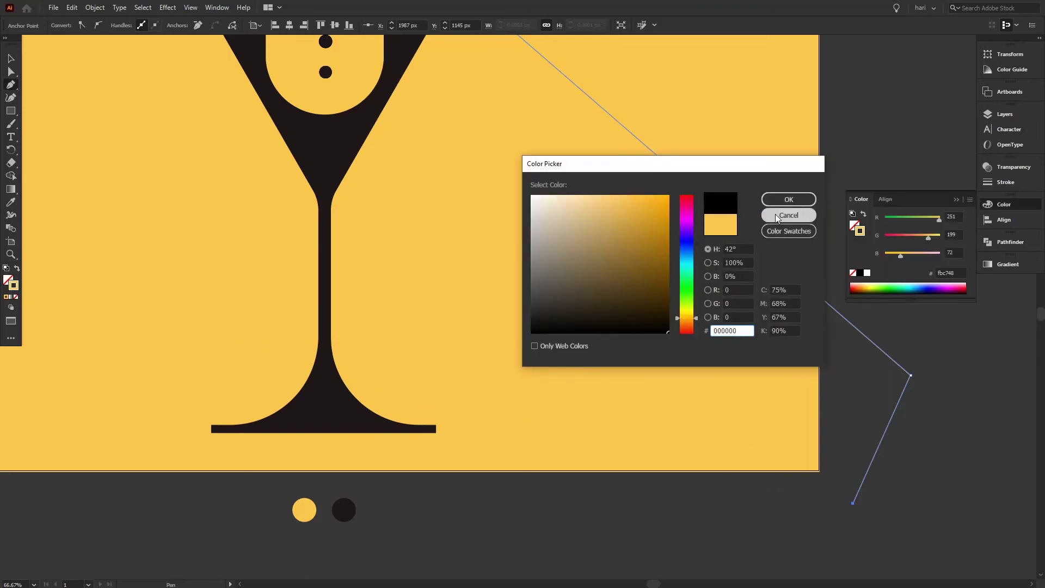
{"action": "key", "text": "Return"}
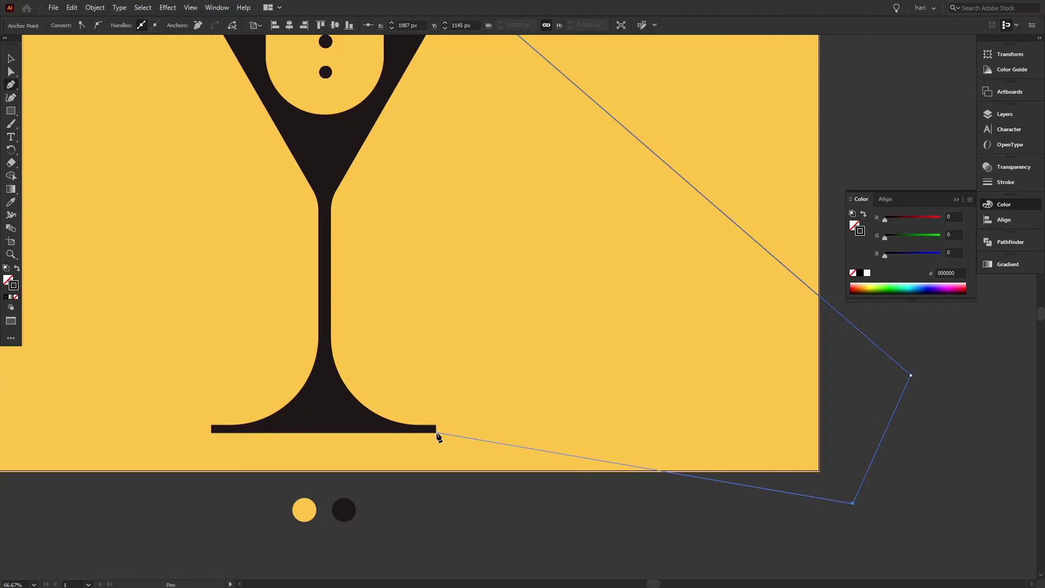
- Continue the path to the foot's lower-right corner, up its short end, and in a curve along the foot to the stem's lower end
{"action": "scroll", "coordinate": [438, 435], "scroll_direction": "up", "scroll_amount": 5}
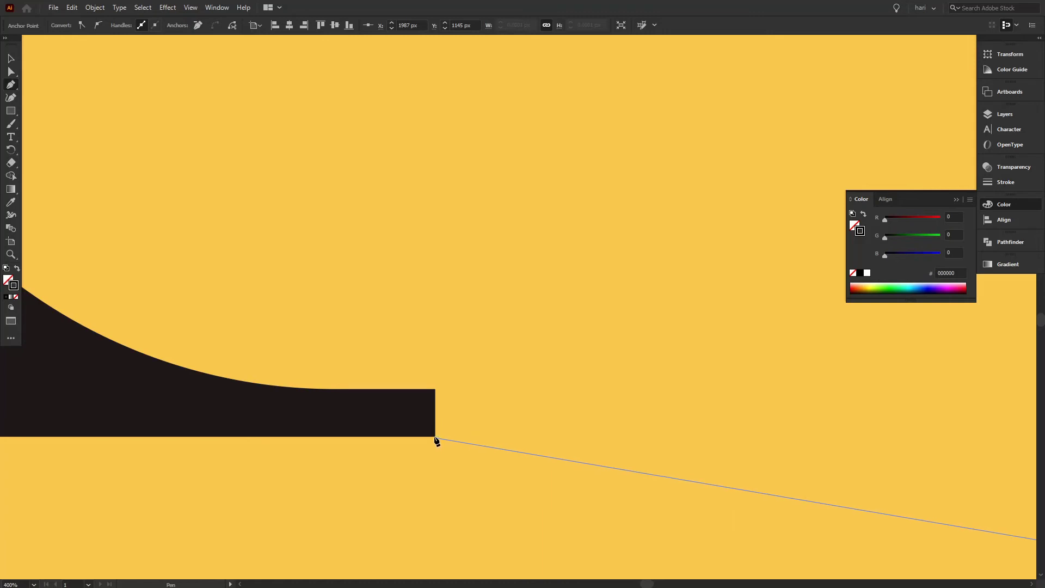
{"action": "left_click", "coordinate": [435, 437]}
{"action": "key", "text": "ctrl+z"}
{"action": "left_click", "coordinate": [423, 436]}
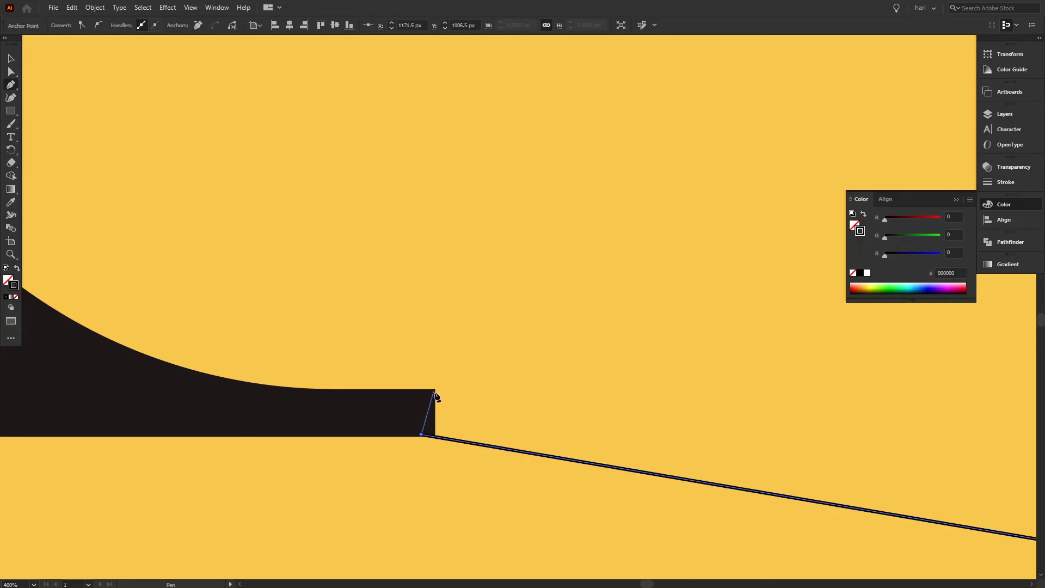
{"action": "scroll", "coordinate": [170, 356], "scroll_direction": "down", "scroll_amount": 3}
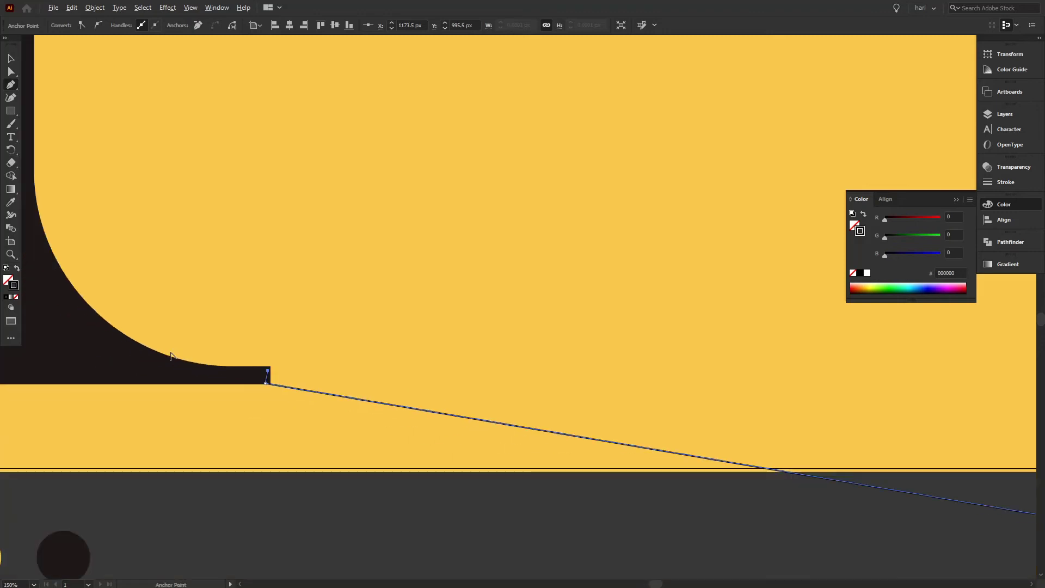
{"action": "left_click_drag", "start_coordinate": [193, 254], "coordinate": [183, 116]}
{"action": "left_click", "coordinate": [193, 328]}
- Carry the path up inside the stem and the bowl's right side, and close it at the upper-right rim corner
{"action": "scroll", "coordinate": [228, 241], "scroll_direction": "up", "scroll_amount": 3}
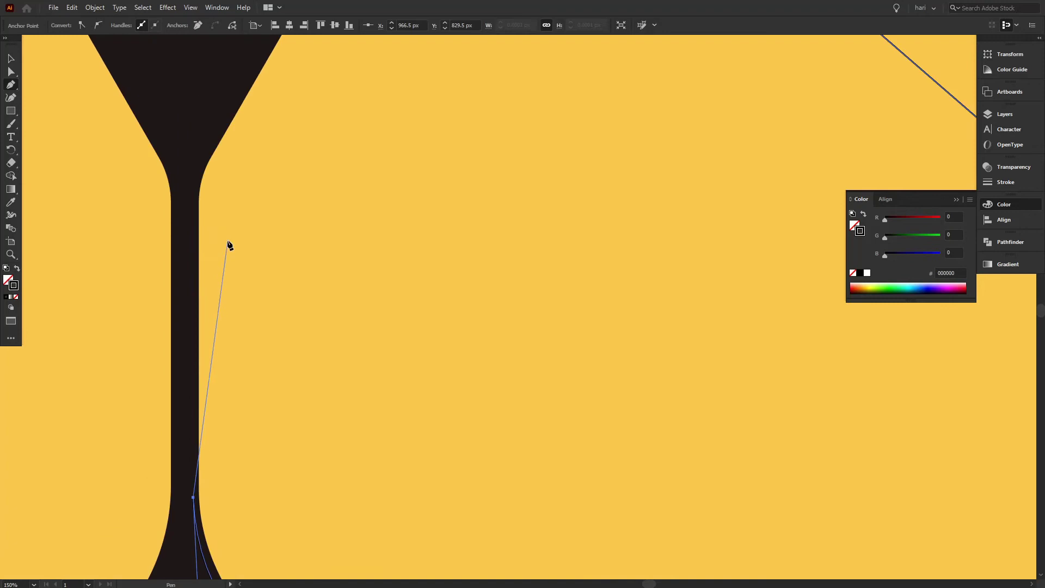
{"action": "scroll", "coordinate": [228, 245], "scroll_direction": "up", "scroll_amount": 1}
{"action": "left_click", "coordinate": [194, 226]}
{"action": "scroll", "coordinate": [245, 122], "scroll_direction": "up", "scroll_amount": 3}
{"action": "left_click", "coordinate": [298, 170]}
{"action": "scroll", "coordinate": [298, 173], "scroll_direction": "up", "scroll_amount": 5}
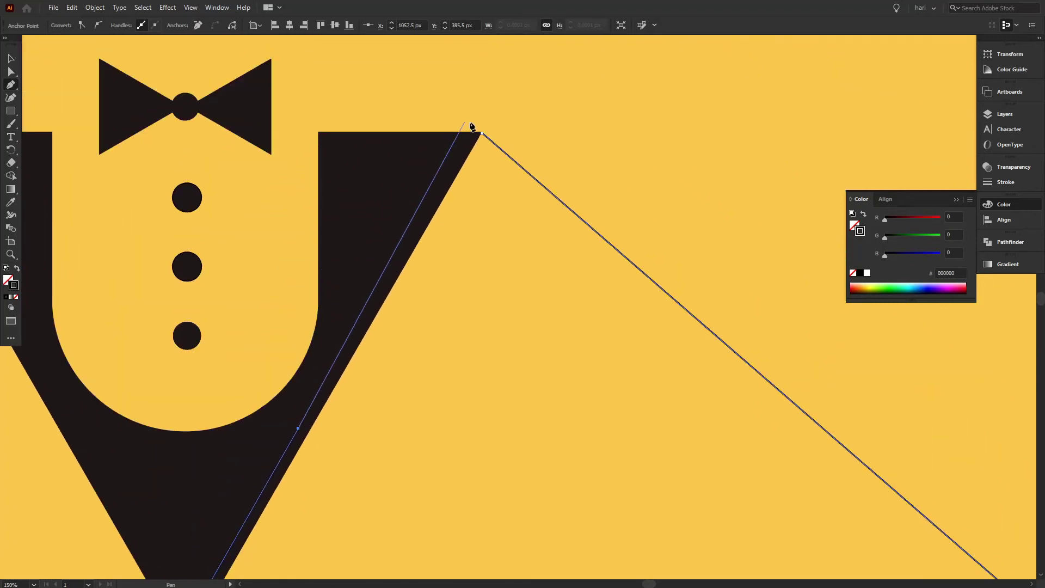
{"action": "left_click", "coordinate": [482, 135]}
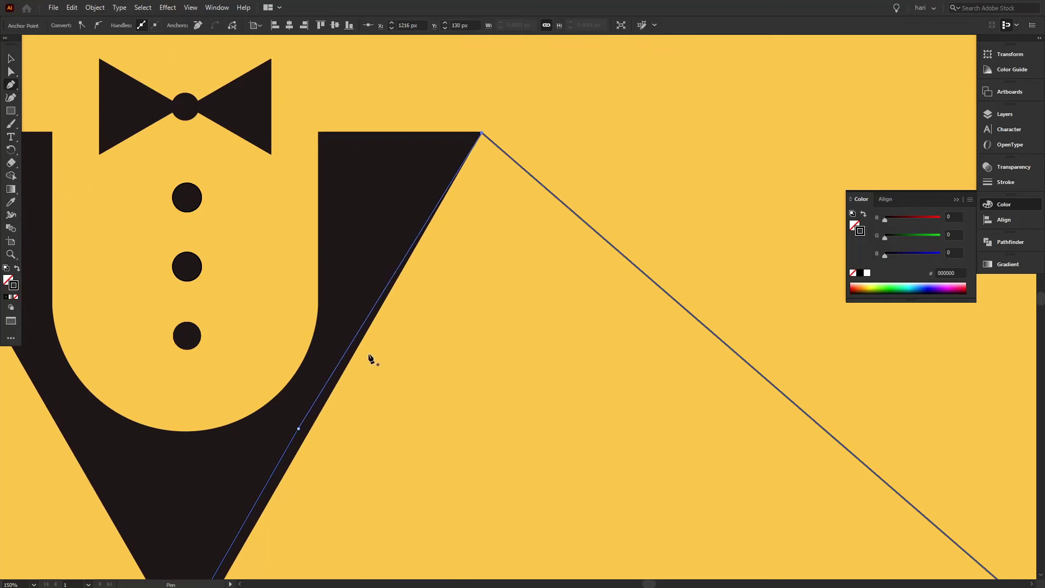
- Give the closed shadow shape a black 000000 fill and remove its stroke
{"action": "scroll", "coordinate": [401, 380], "scroll_direction": "down", "scroll_amount": 4}
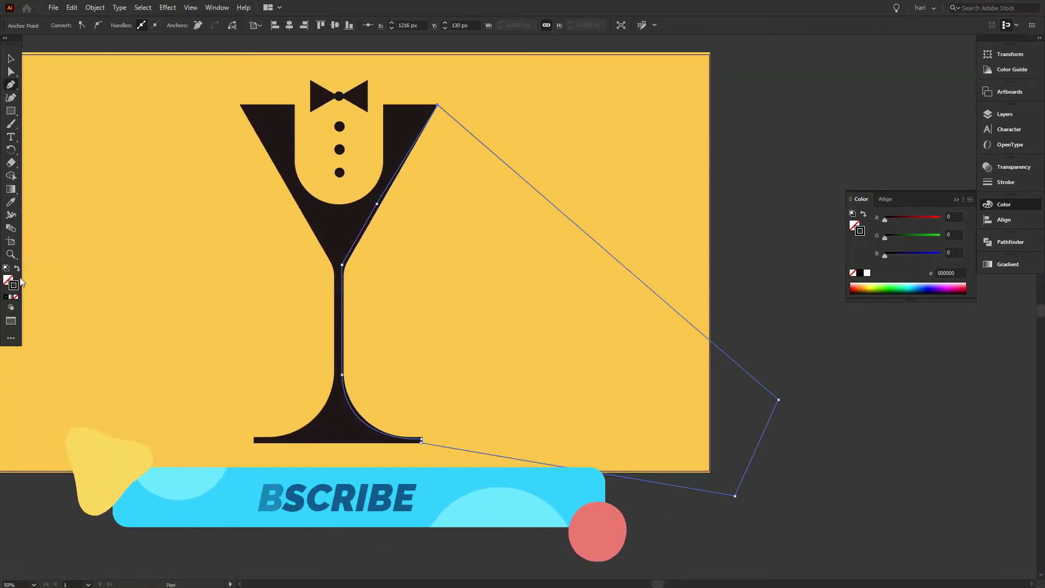
{"action": "left_click", "coordinate": [9, 189]}
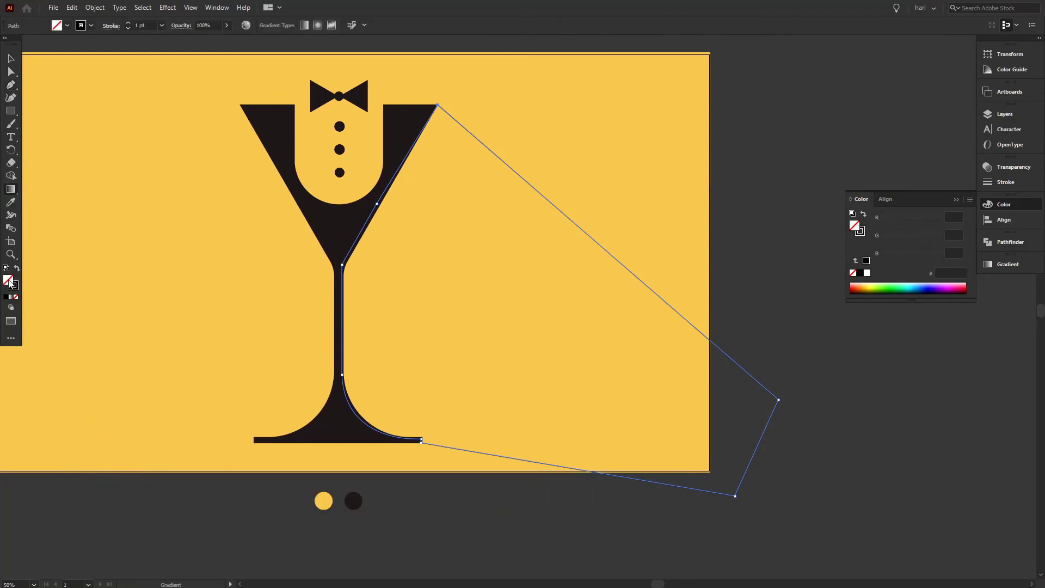
{"action": "left_click", "coordinate": [7, 298]}
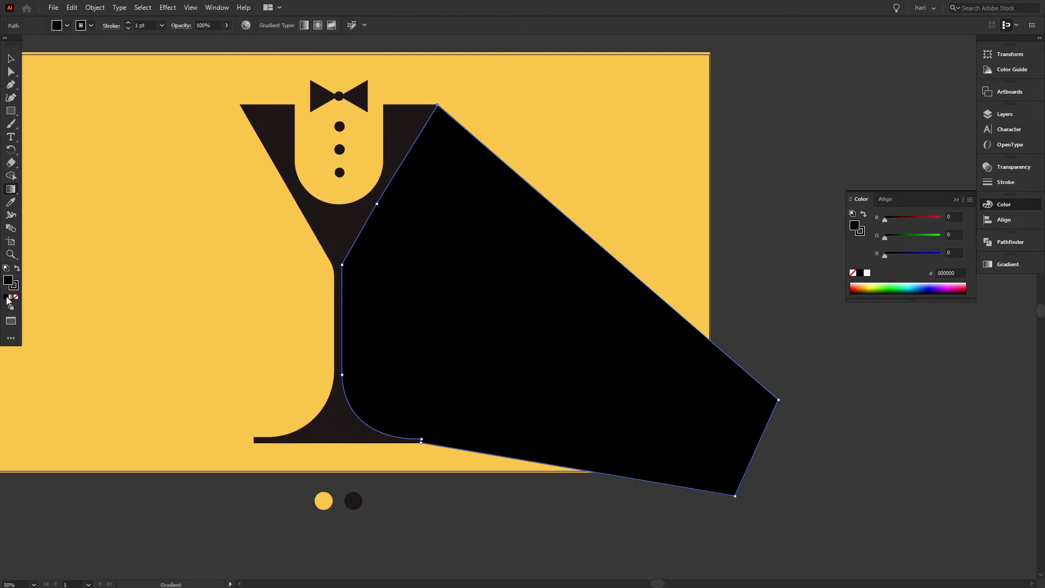
{"action": "double_click", "coordinate": [14, 285]}
{"action": "left_click", "coordinate": [788, 199]}
{"action": "left_click", "coordinate": [16, 297]}
{"action": "left_click", "coordinate": [8, 280]}
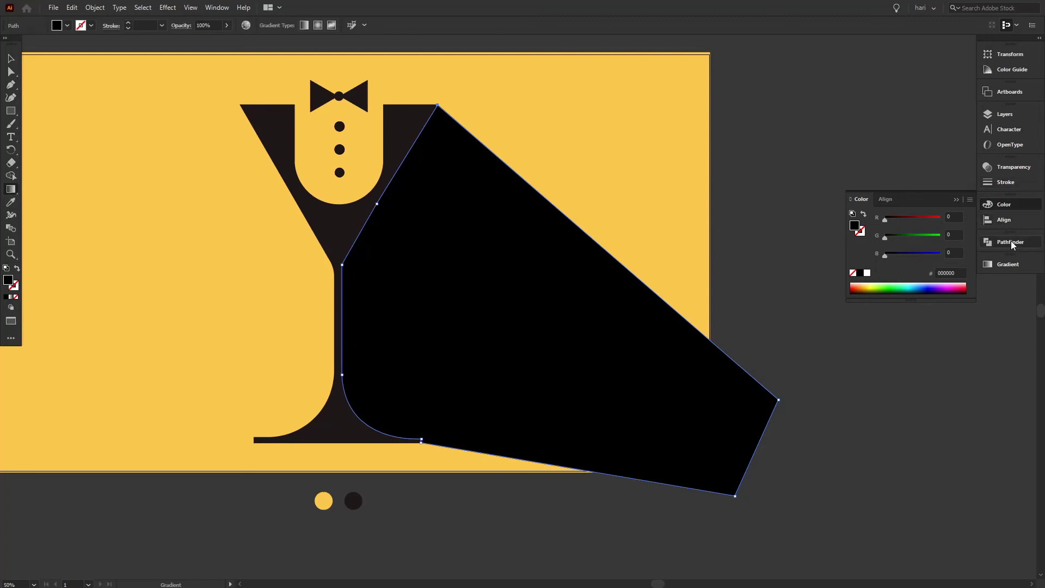
- Apply a linear white-to-black gradient at 0° to the shadow shape's fill
{"action": "left_click", "coordinate": [1007, 264]}
{"action": "left_click", "coordinate": [864, 284]}
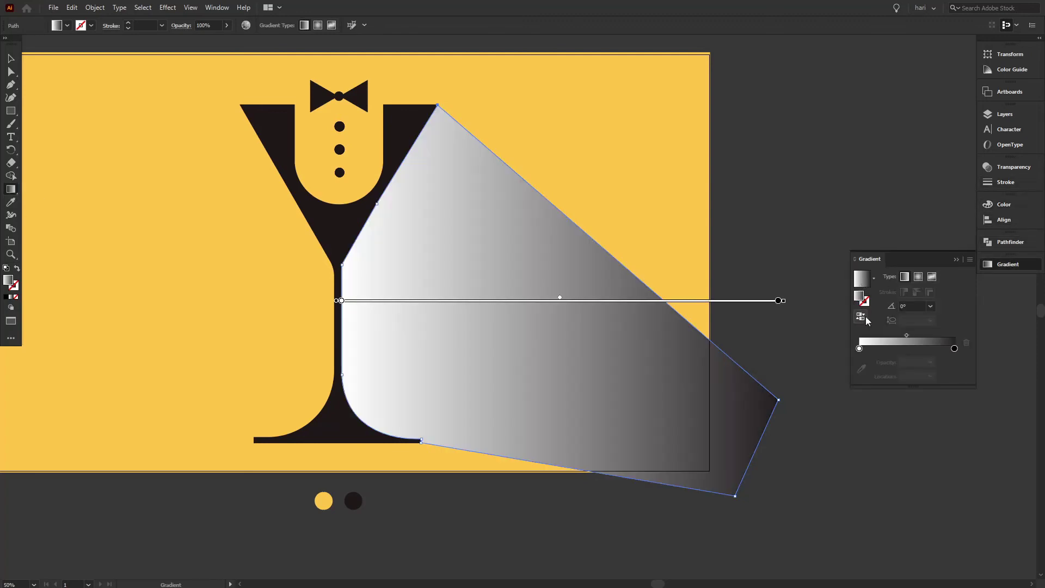
- Reverse the shadow's gradient so black starts at the glass, and set the white end stop's opacity to 0%
{"action": "left_click", "coordinate": [864, 319]}
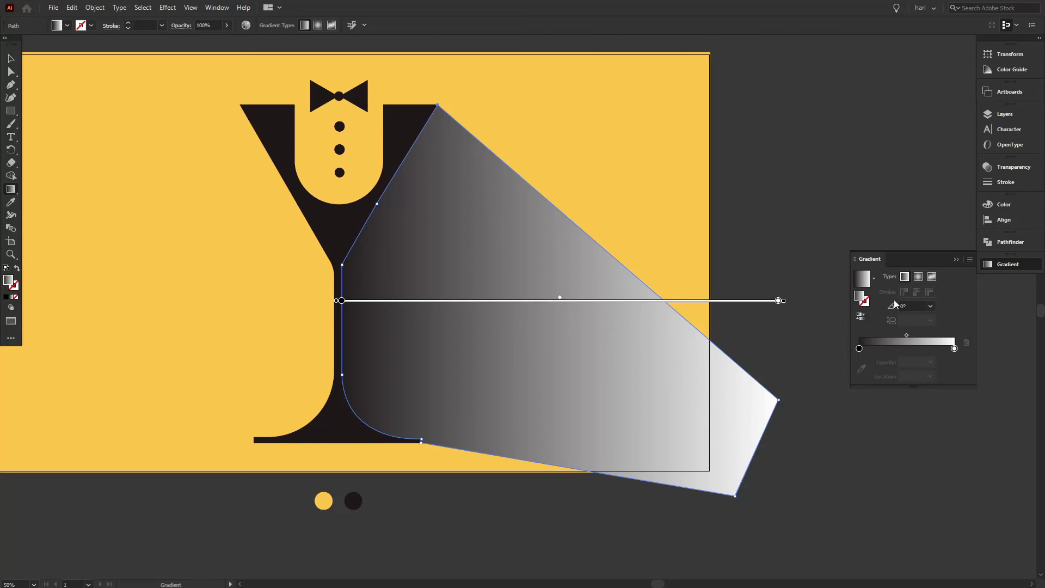
{"action": "double_click", "coordinate": [954, 348]}
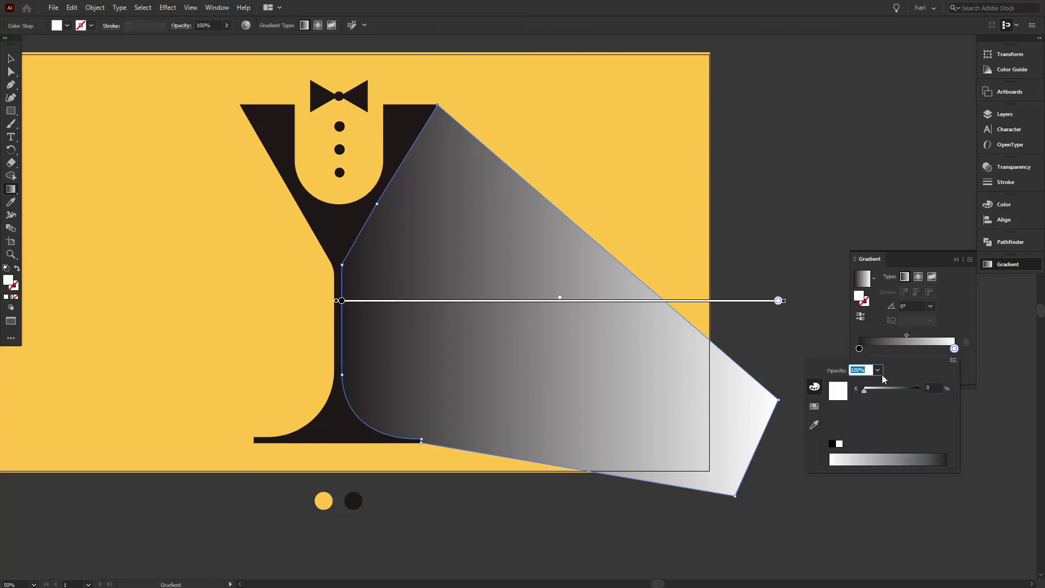
{"action": "type", "text": "0"}
{"action": "key", "text": "Return"}
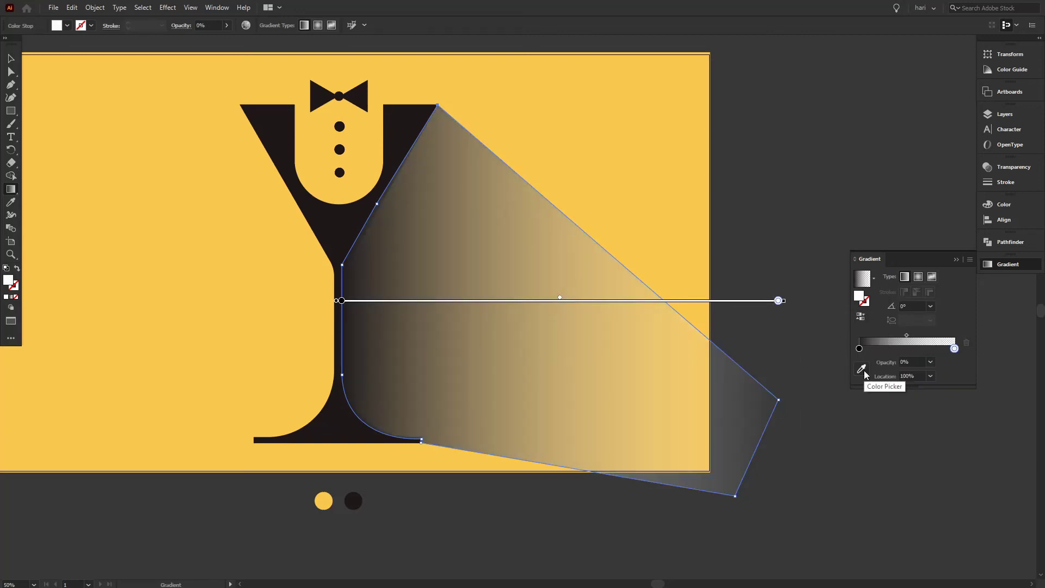
{"action": "left_click", "coordinate": [956, 260]}
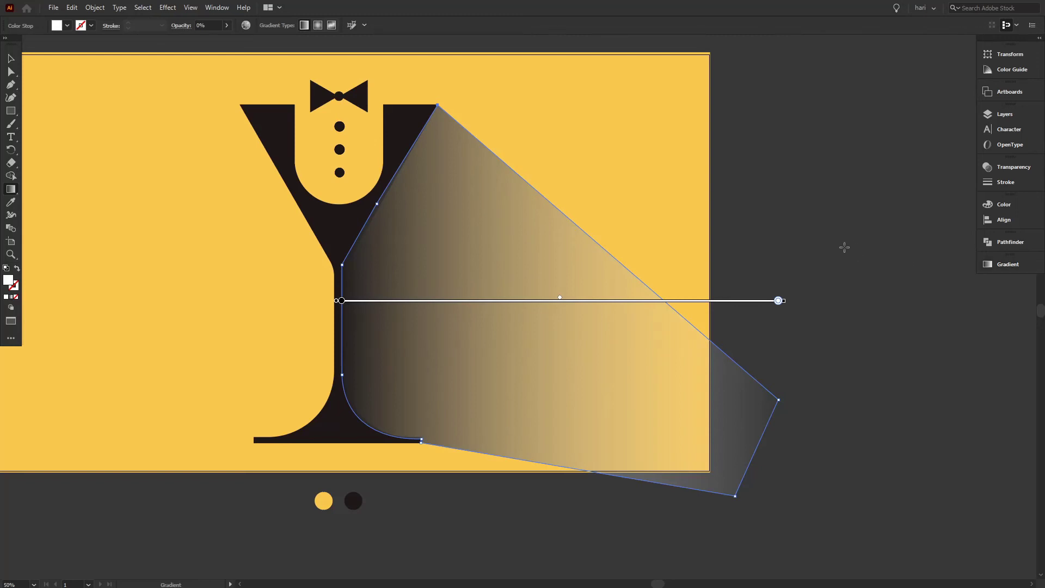
- Set the K value of the shadow gradient's black start stop to 90%, and deselect the shape
{"action": "left_click", "coordinate": [1005, 264]}
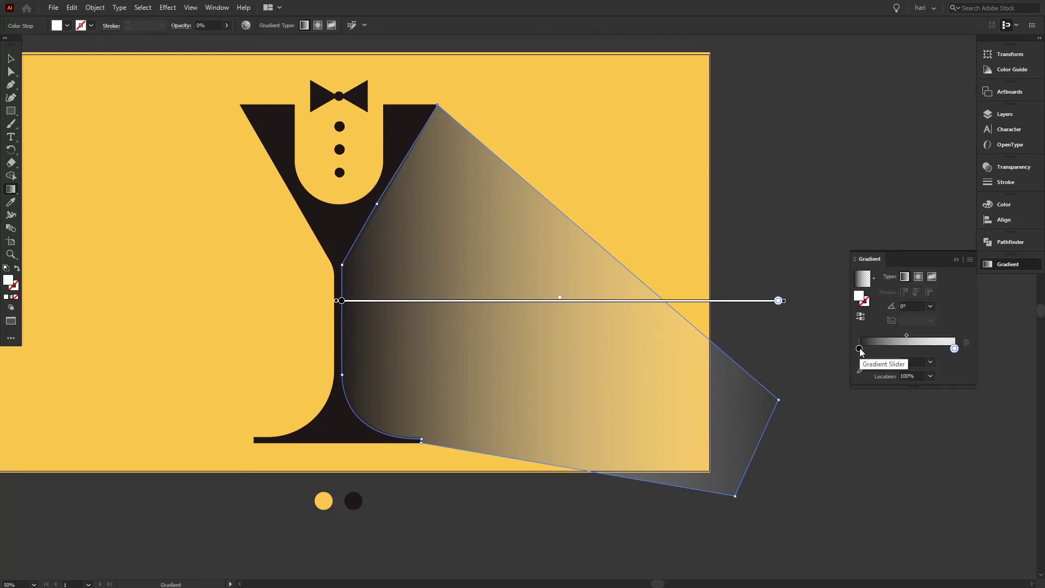
{"action": "double_click", "coordinate": [858, 349]}
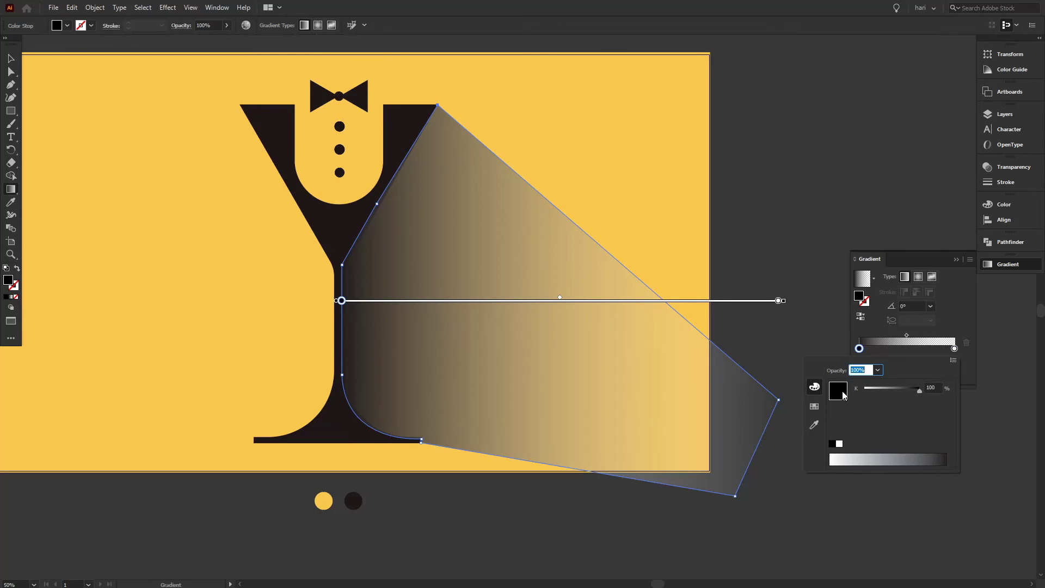
{"action": "left_click", "coordinate": [819, 387]}
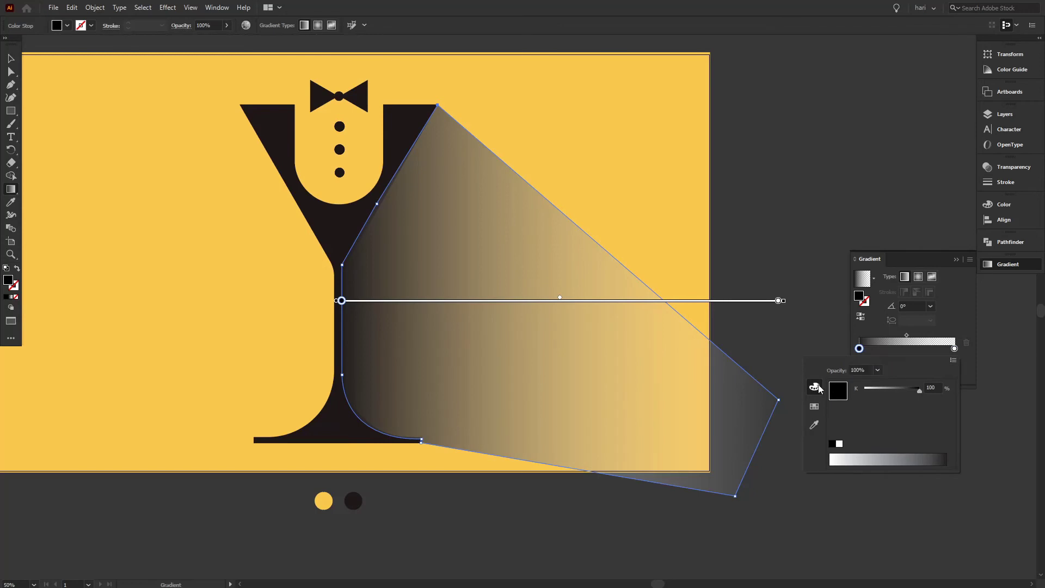
{"action": "left_click", "coordinate": [860, 350]}
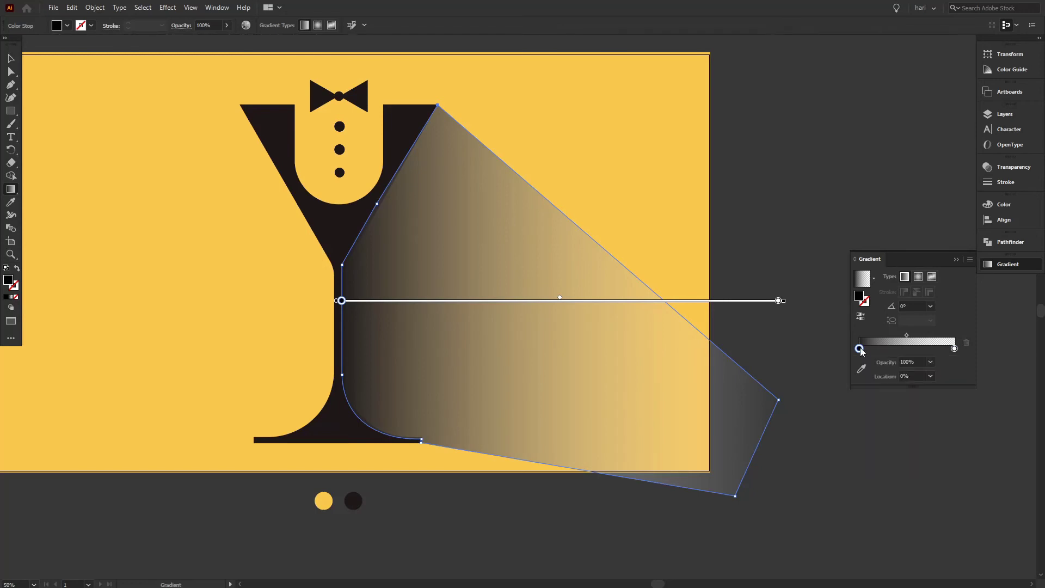
{"action": "double_click", "coordinate": [859, 349]}
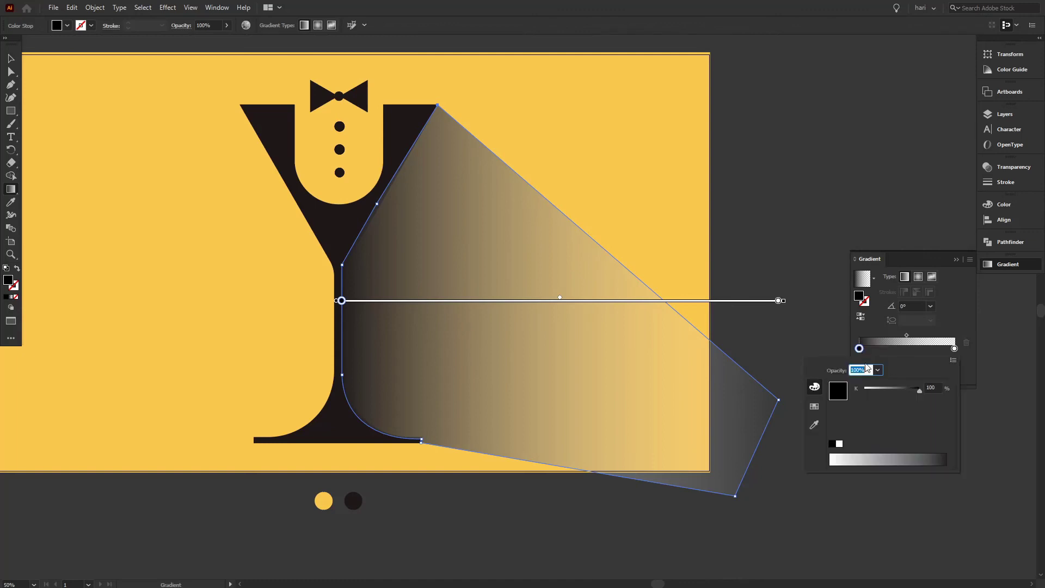
{"action": "left_click_drag", "start_coordinate": [916, 390], "coordinate": [913, 392]}
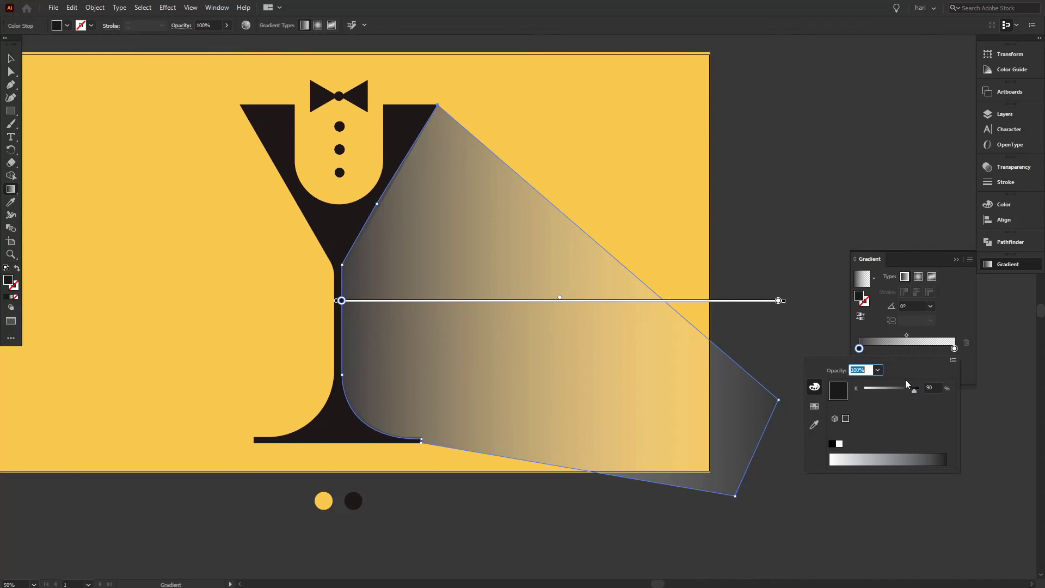
{"action": "left_click", "coordinate": [11, 59]}
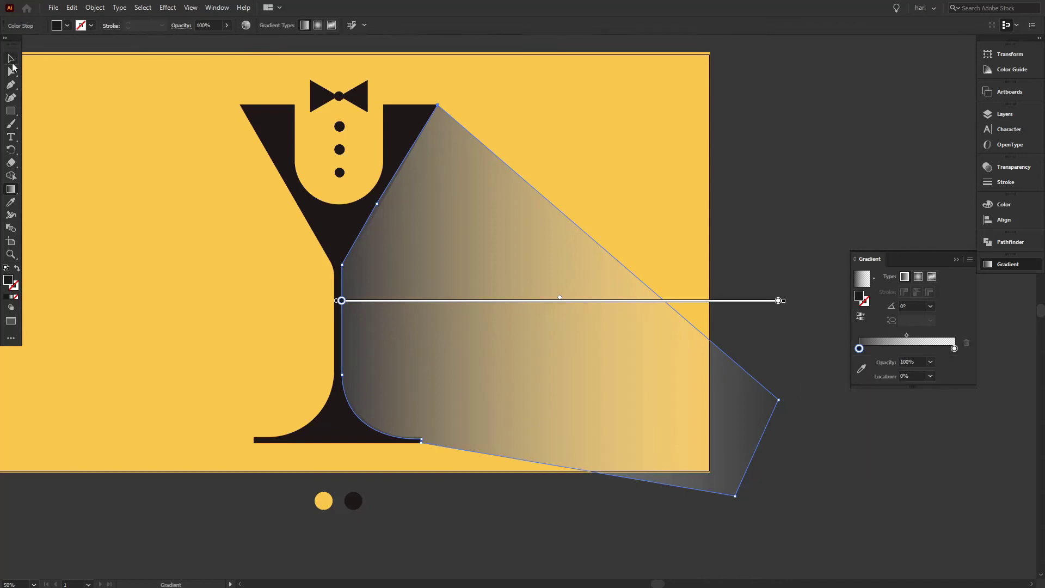
{"action": "left_click", "coordinate": [11, 59]}
{"action": "left_click", "coordinate": [829, 245]}
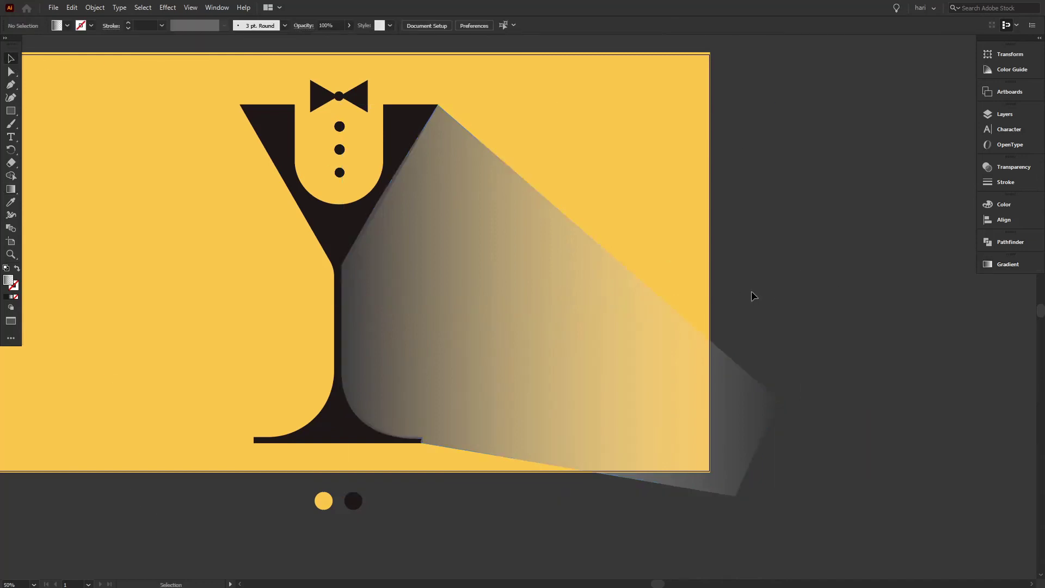
- Reselect the shadow and re-enter the K value of its gradient's start stop as 90%
{"action": "left_click", "coordinate": [566, 327]}
{"action": "left_click", "coordinate": [1010, 265]}
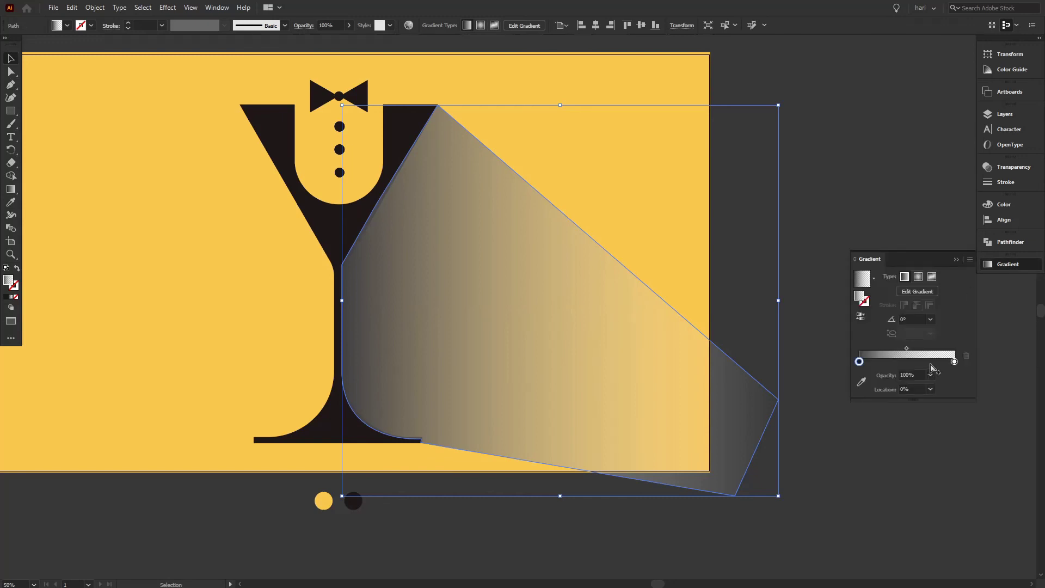
{"action": "double_click", "coordinate": [858, 361]}
{"action": "left_click_drag", "start_coordinate": [916, 405], "coordinate": [1033, 405]}
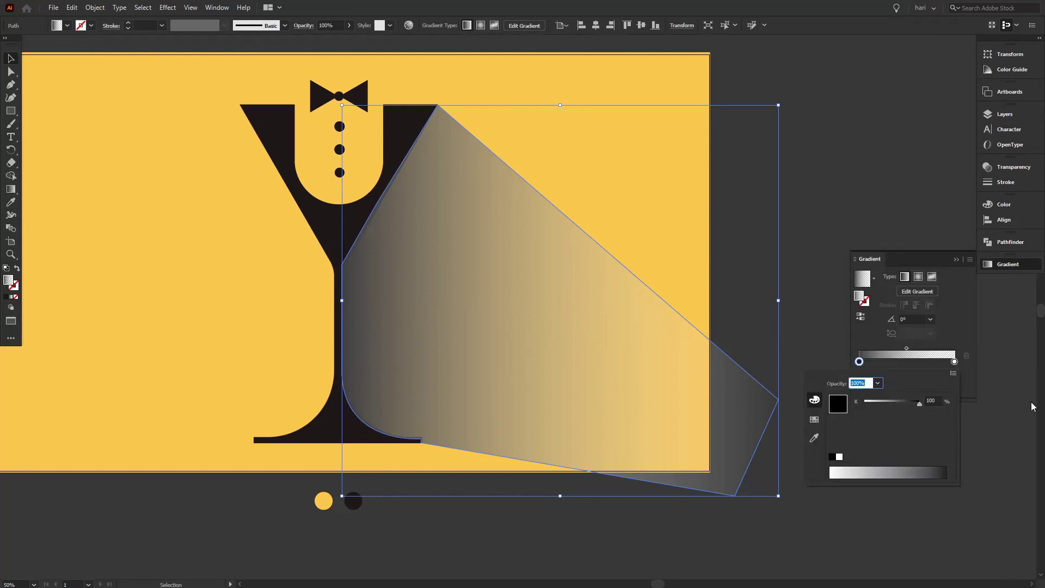
{"action": "key", "text": "Tab"}
{"action": "type", "text": "90"}
{"action": "key", "text": "Return"}
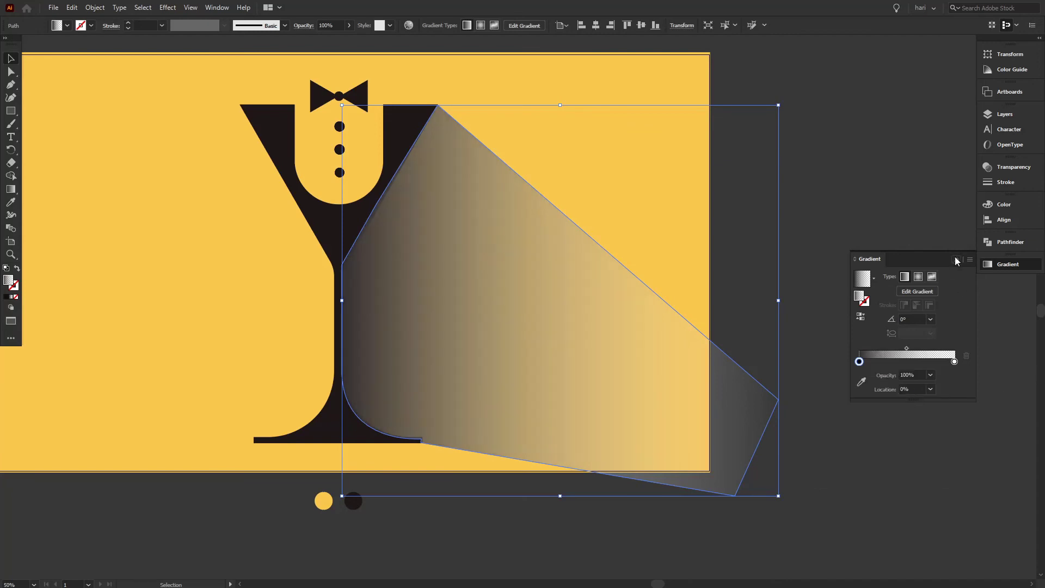
{"action": "left_click", "coordinate": [876, 202]}
{"action": "left_click", "coordinate": [468, 272]}
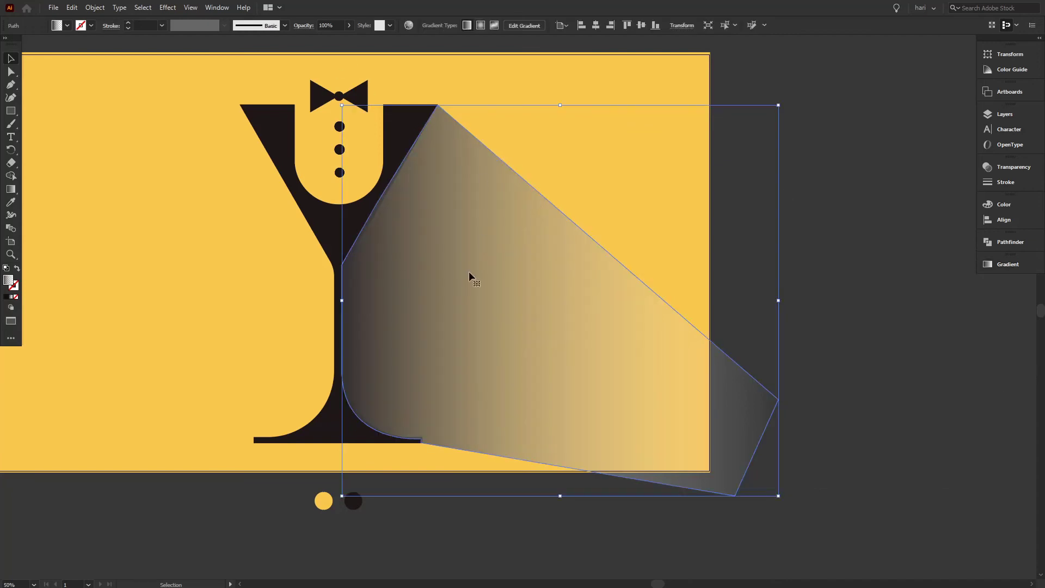
{"action": "left_click", "coordinate": [858, 147]}
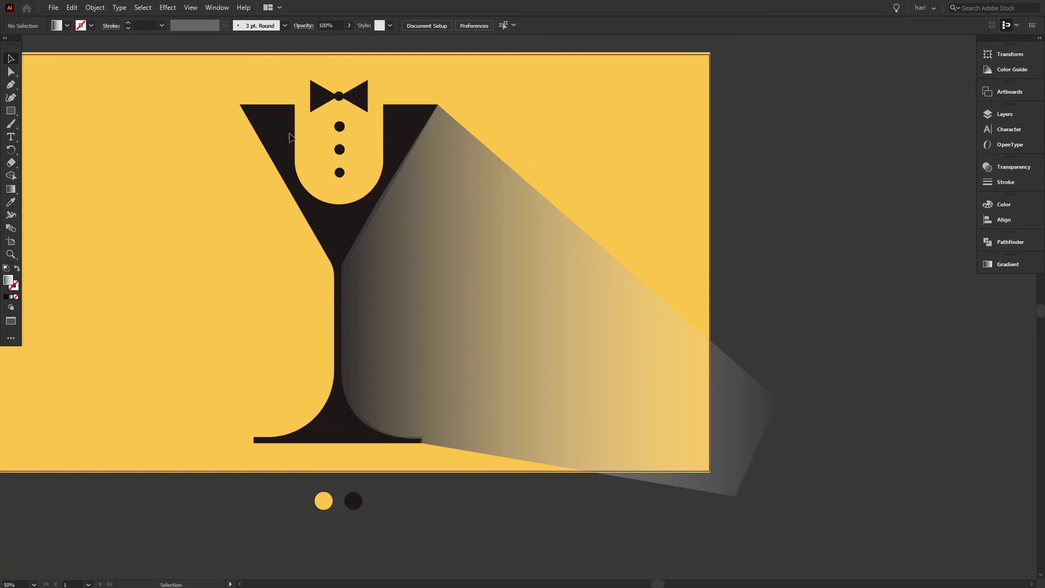
- Unlock all objects and bring the glass group to the front, above the shadow
{"action": "left_click", "coordinate": [75, 7]}
{"action": "mouse_move", "coordinate": [93, 8]}
{"action": "left_click", "coordinate": [209, 96]}
{"action": "left_click", "coordinate": [770, 121]}
{"action": "left_click", "coordinate": [278, 133]}
{"action": "right_click", "coordinate": [279, 132]}
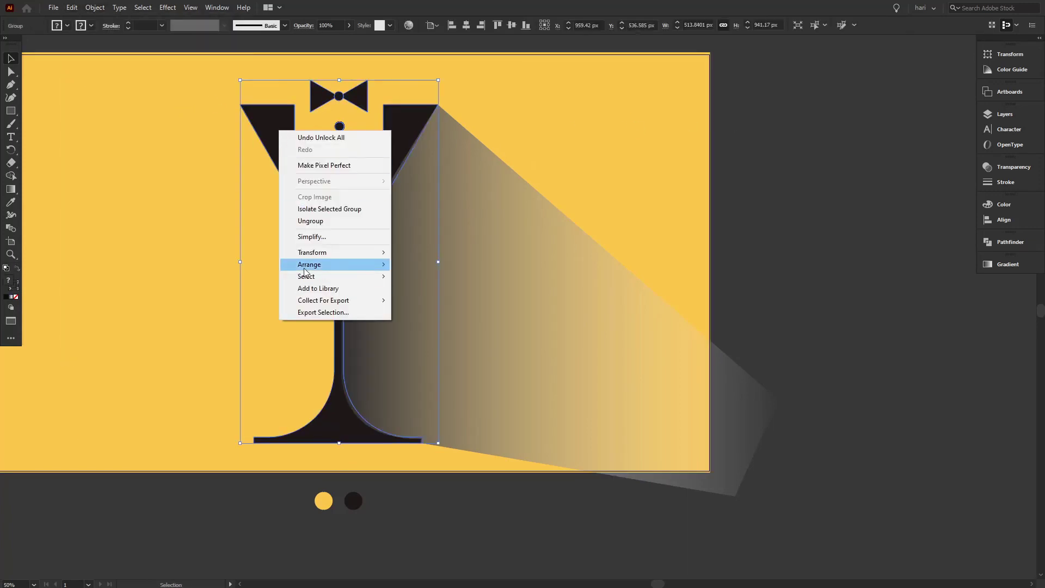
{"action": "mouse_move", "coordinate": [366, 266]}
{"action": "left_click", "coordinate": [427, 264]}
{"action": "left_click", "coordinate": [821, 147]}
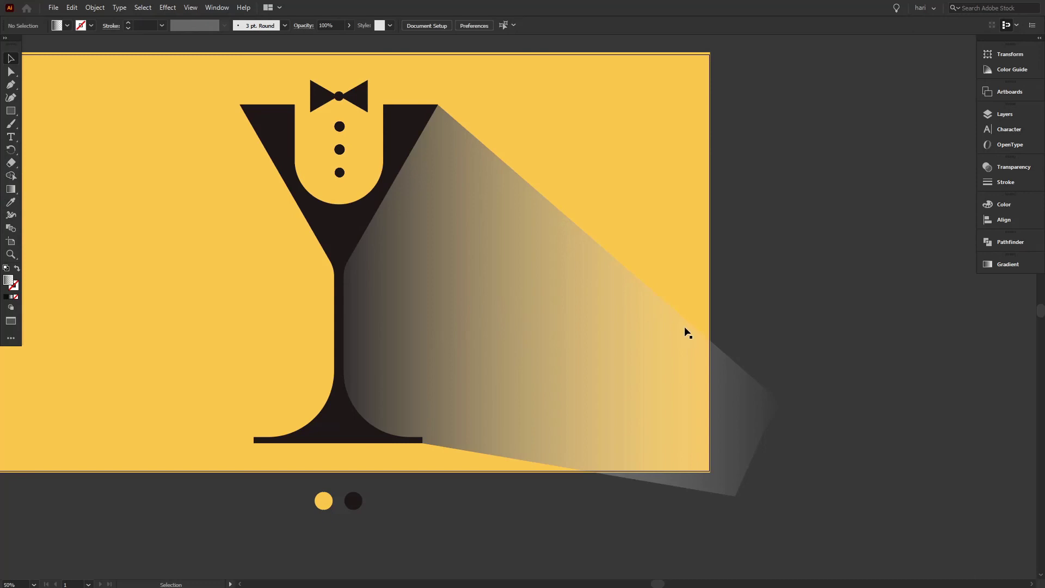
- Apply the Orchid gradient preset to the shadow shape
{"action": "left_click", "coordinate": [754, 400]}
{"action": "left_click", "coordinate": [1007, 264]}
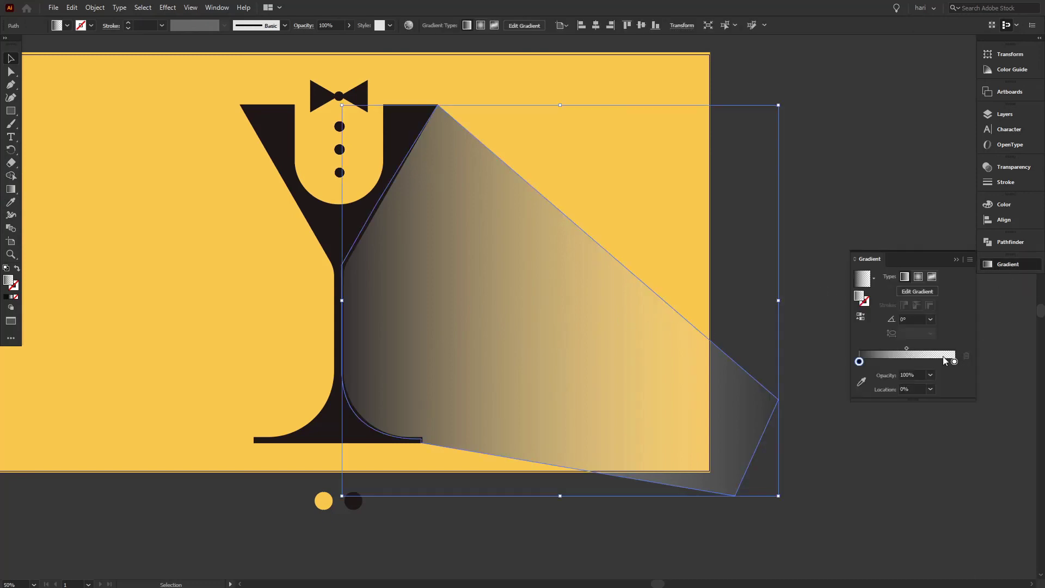
{"action": "left_click", "coordinate": [872, 278]}
{"action": "left_click", "coordinate": [790, 321]}
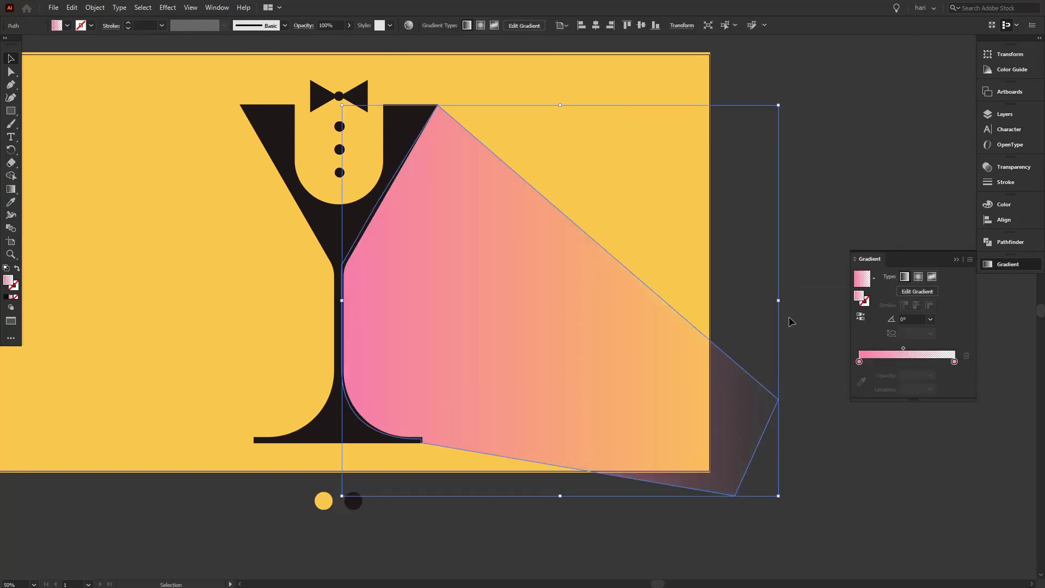
{"action": "left_click", "coordinate": [874, 278]}
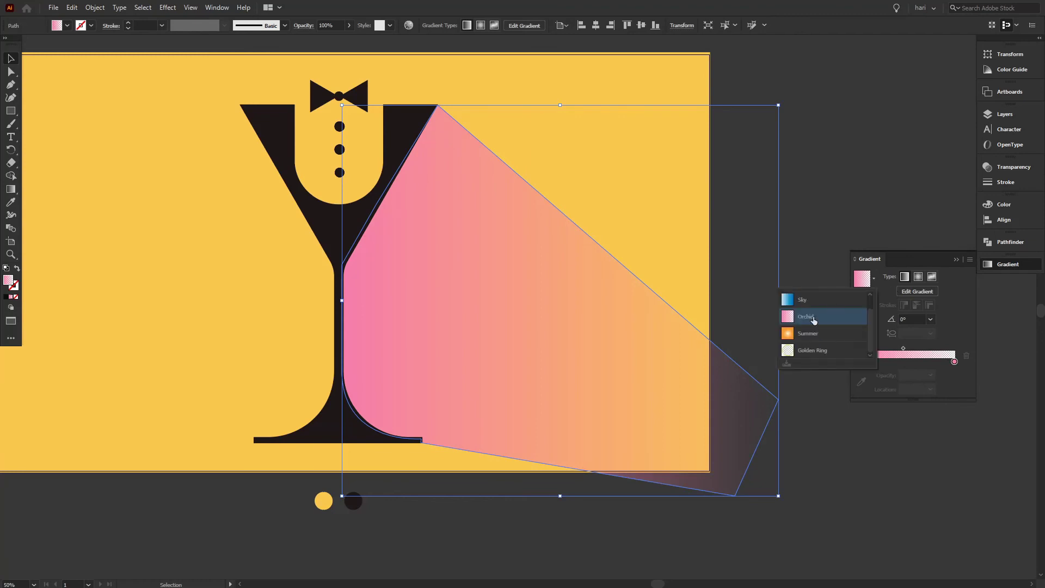
{"action": "left_click", "coordinate": [809, 315]}
- Recolor both the start and end stops of the shadow's gradient to black 000000
{"action": "left_click", "coordinate": [953, 361]}
{"action": "left_click", "coordinate": [859, 362]}
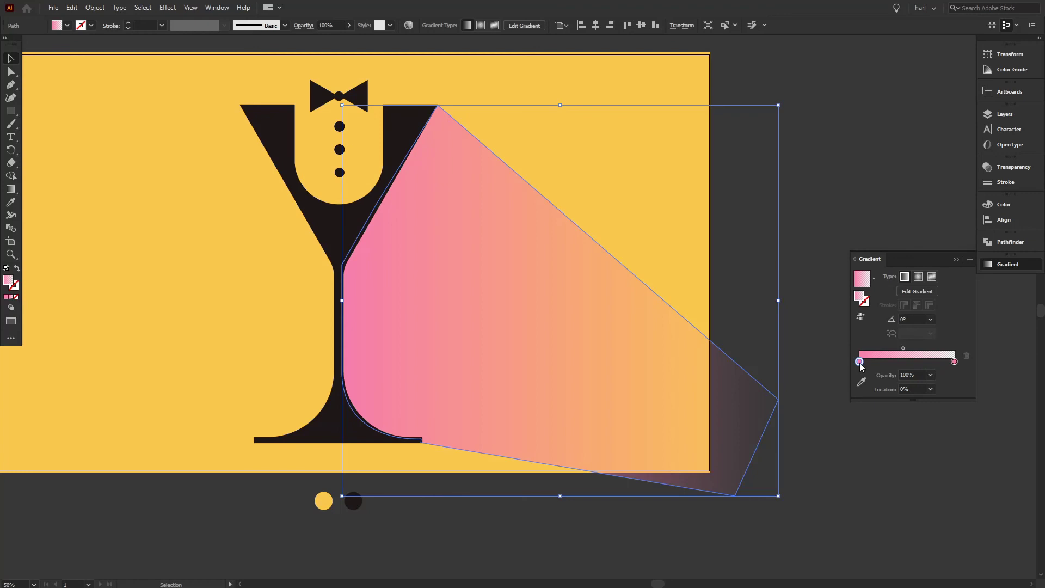
{"action": "double_click", "coordinate": [859, 361]}
{"action": "left_click", "coordinate": [831, 456]}
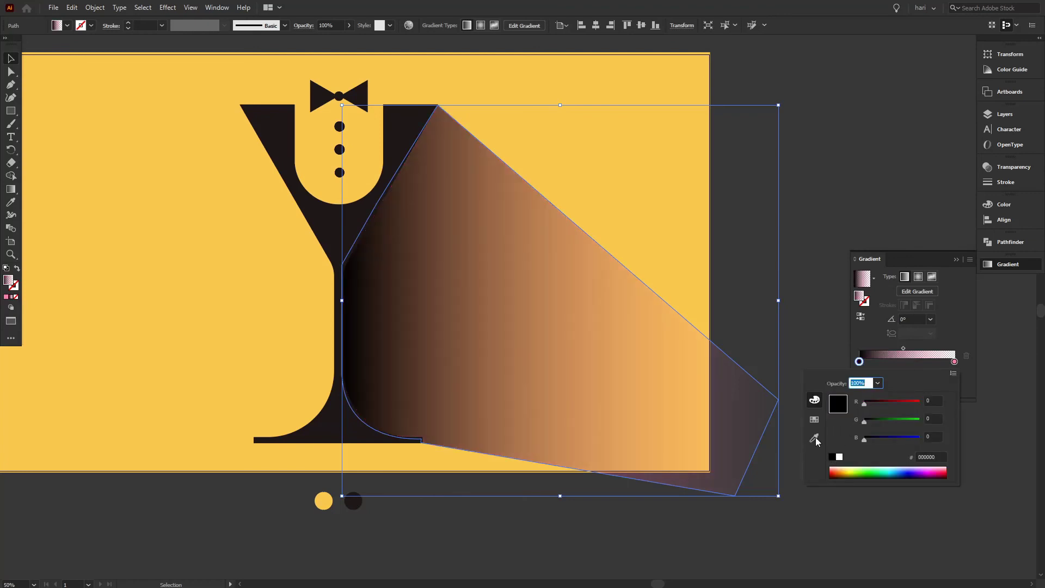
{"action": "left_click", "coordinate": [955, 362]}
{"action": "double_click", "coordinate": [954, 362]}
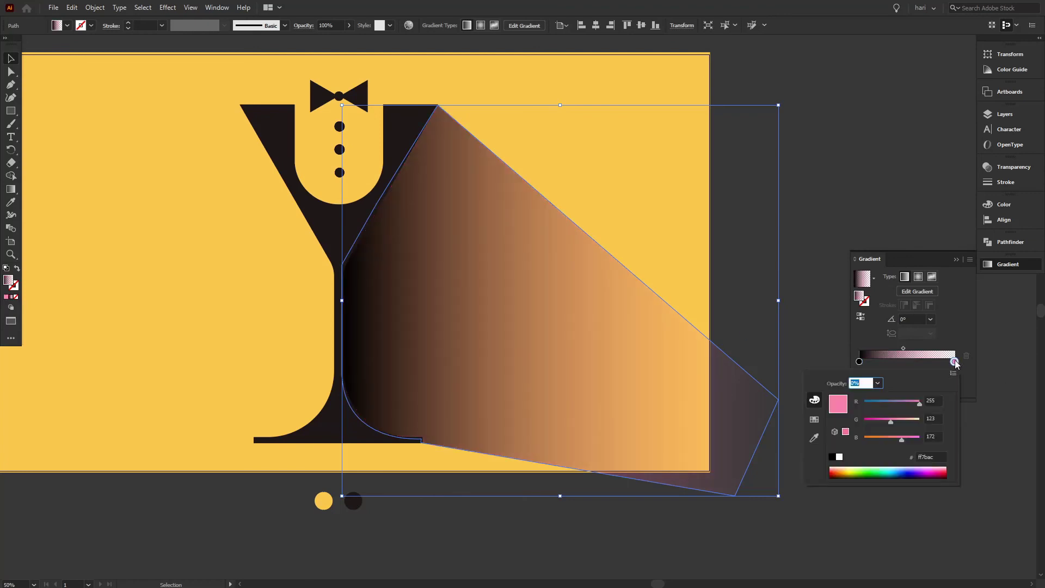
{"action": "left_click", "coordinate": [833, 456]}
{"action": "left_click", "coordinate": [817, 183]}
{"action": "left_click", "coordinate": [815, 181]}
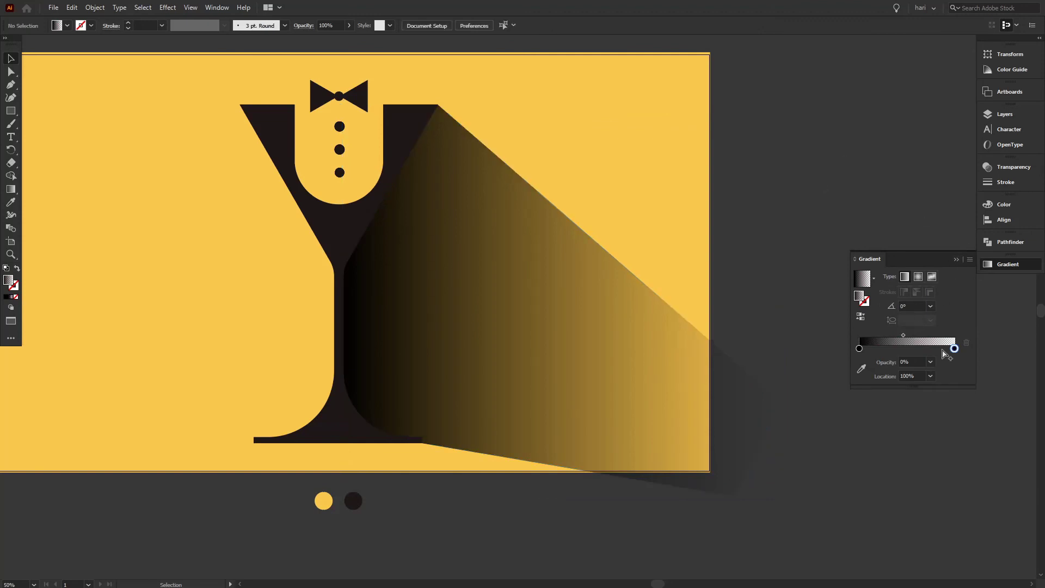
- Set the opacity of the shadow gradient's start stop to 40%, and deselect the shape
{"action": "left_click", "coordinate": [896, 364]}
{"action": "left_click", "coordinate": [859, 348]}
{"action": "left_click", "coordinate": [929, 362]}
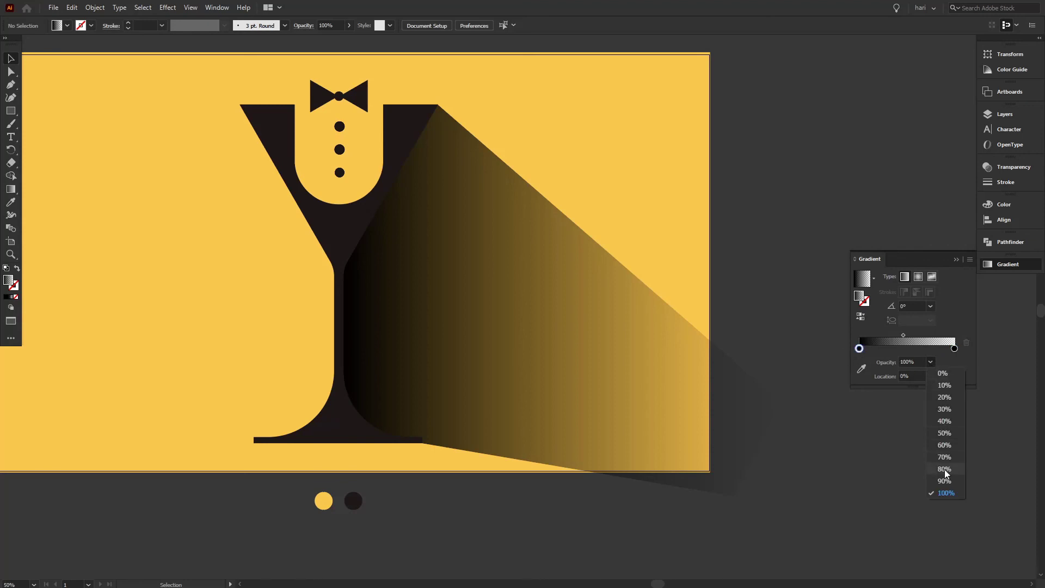
{"action": "left_click", "coordinate": [945, 443]}
{"action": "left_click", "coordinate": [689, 375]}
{"action": "left_click", "coordinate": [931, 375]}
{"action": "left_click", "coordinate": [943, 423]}
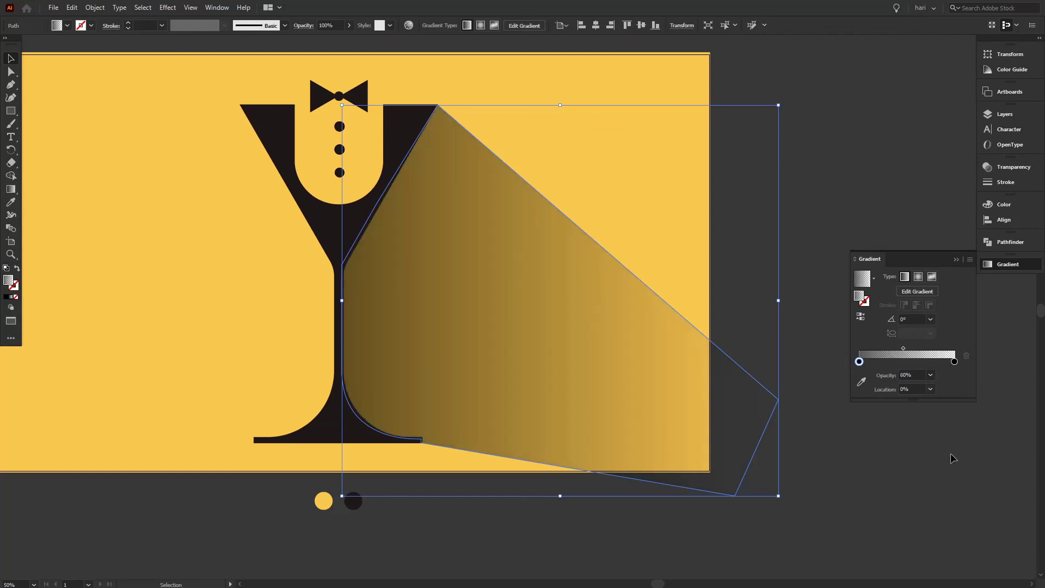
{"action": "left_click", "coordinate": [931, 375]}
{"action": "left_click", "coordinate": [942, 448]}
{"action": "left_click", "coordinate": [930, 374]}
{"action": "left_click", "coordinate": [941, 439]}
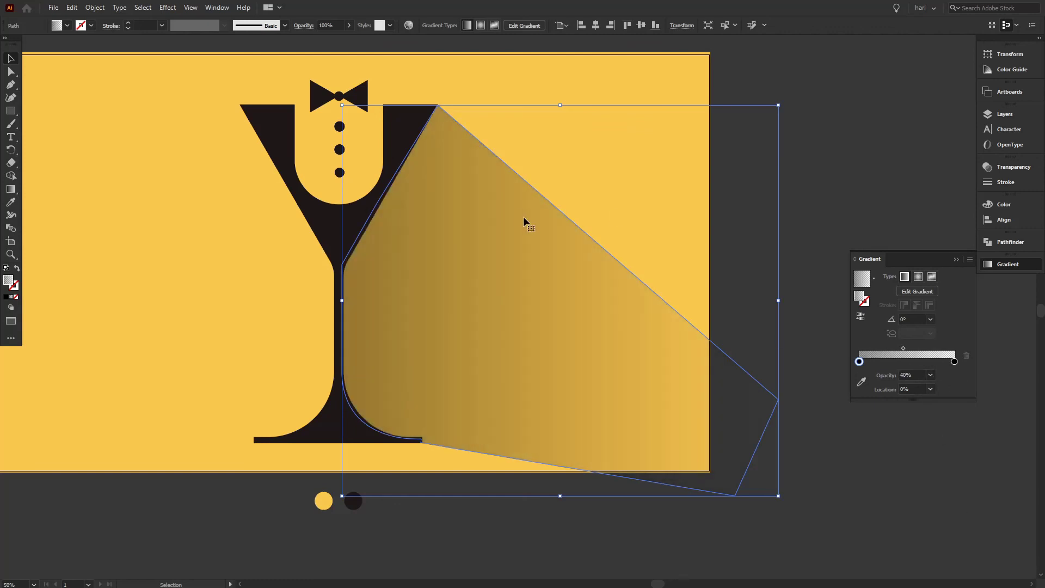
{"action": "left_click", "coordinate": [956, 260]}
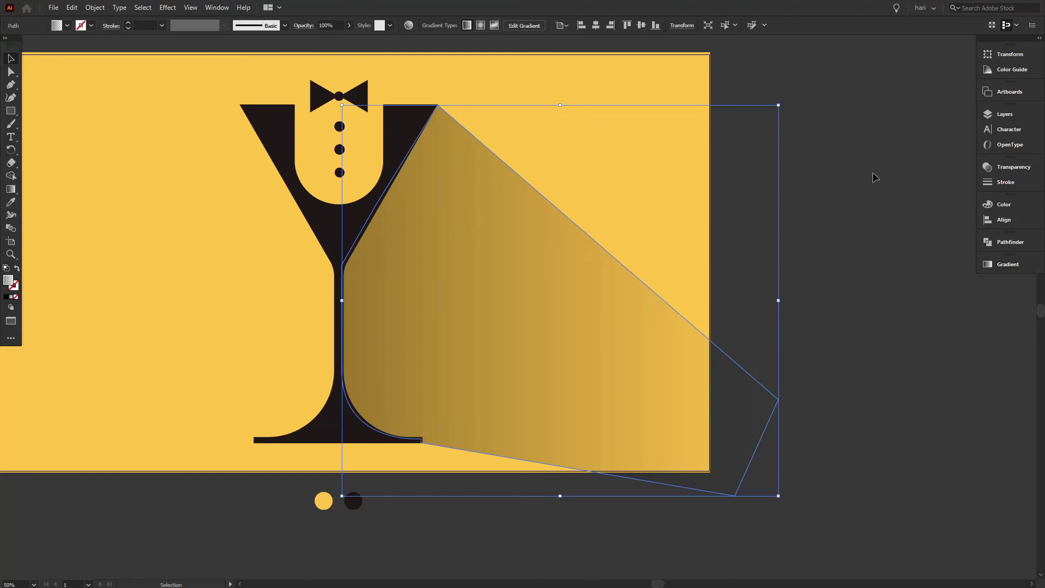
{"action": "left_click", "coordinate": [873, 172]}
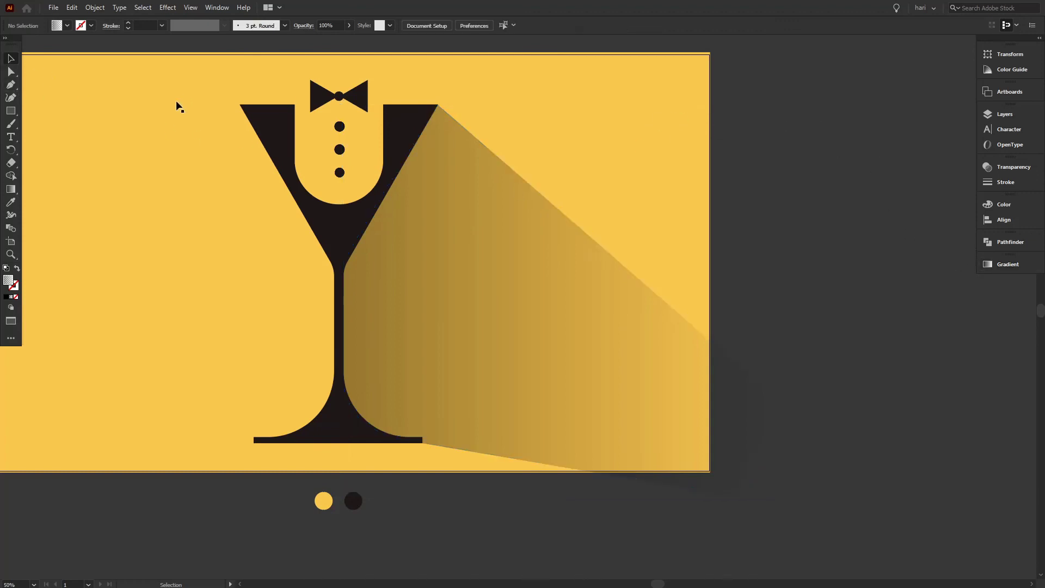
- Redraw the shadow's gradient diagonally with the Gradient tool, from the bowl's lower part down to the middle of the shadow
{"action": "left_click", "coordinate": [11, 189]}
{"action": "key", "text": "v"}
{"action": "left_click", "coordinate": [508, 286]}
{"action": "left_click", "coordinate": [11, 175]}
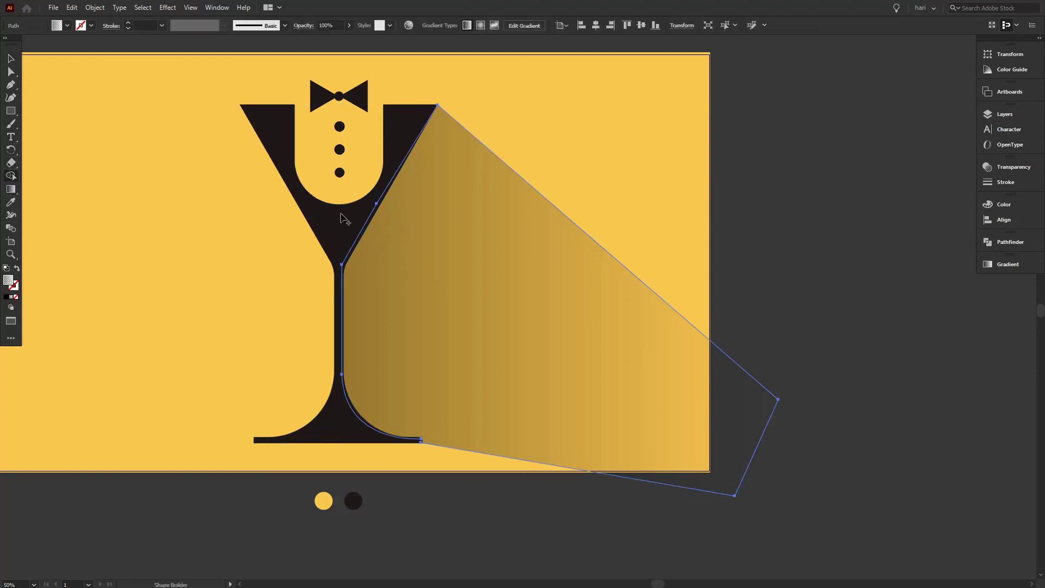
{"action": "left_click", "coordinate": [11, 189]}
{"action": "mouse_move", "coordinate": [343, 225]}
{"action": "left_mouse_down"}
{"action": "mouse_move", "coordinate": [522, 326]}
{"action": "mouse_move", "coordinate": [556, 329]}
{"action": "mouse_move", "coordinate": [583, 310]}
{"action": "mouse_move", "coordinate": [534, 292]}
{"action": "mouse_move", "coordinate": [529, 312]}
{"action": "mouse_move", "coordinate": [504, 329]}
{"action": "mouse_move", "coordinate": [541, 327]}
{"action": "mouse_move", "coordinate": [540, 338]}
{"action": "left_mouse_up"}
{"action": "key", "text": "v"}
{"action": "left_click", "coordinate": [809, 188]}
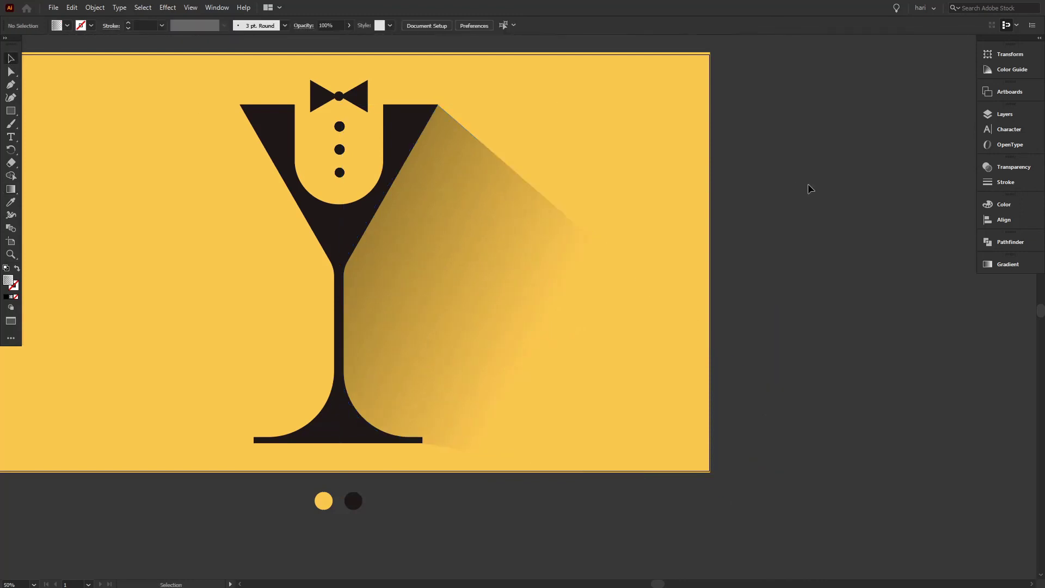
- Center the finished artwork and view it in full-screen mode
{"action": "left_click_drag", "start_coordinate": [338, 151], "coordinate": [463, 193]}
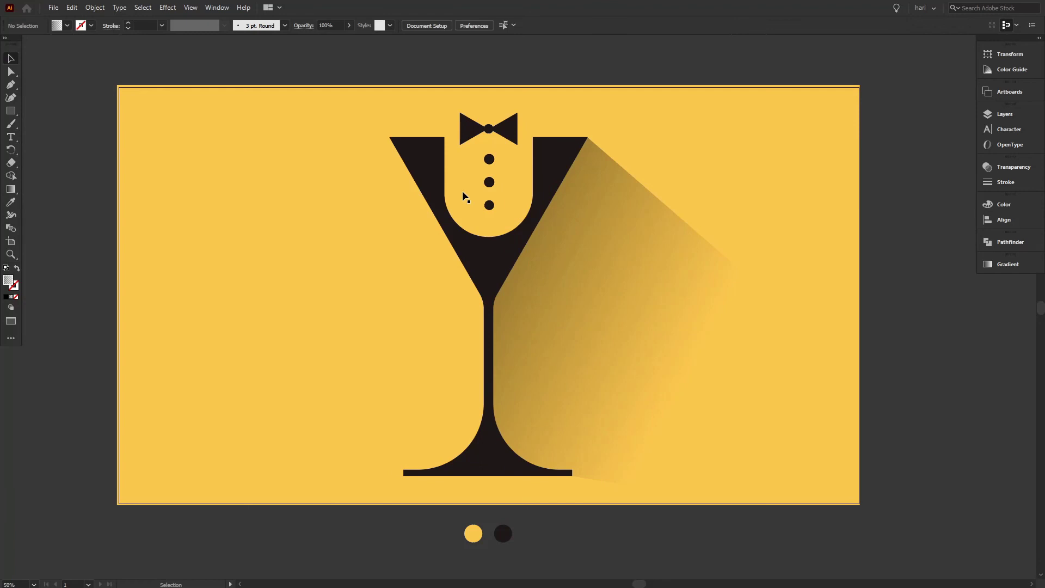
{"action": "key", "text": "f"}
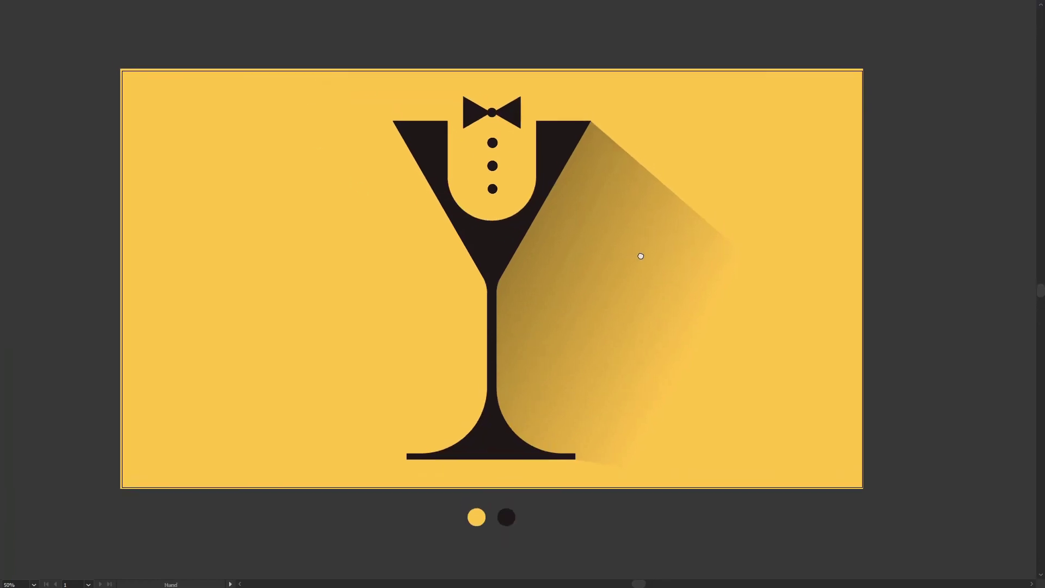